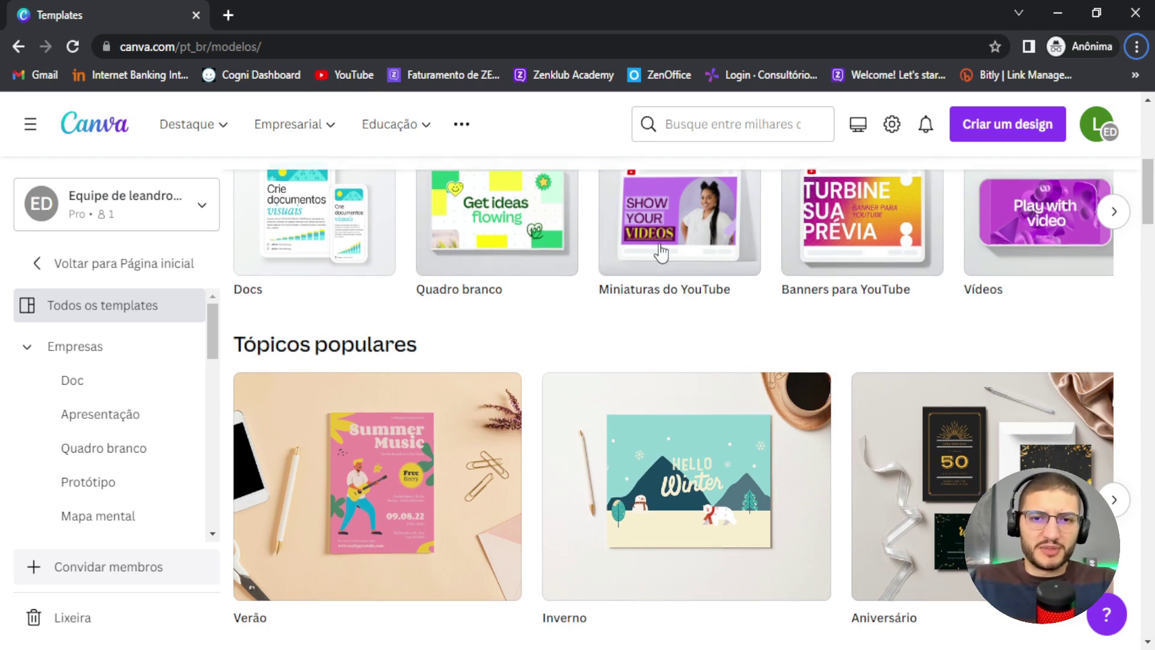
scroll(660, 259, "down", 3)
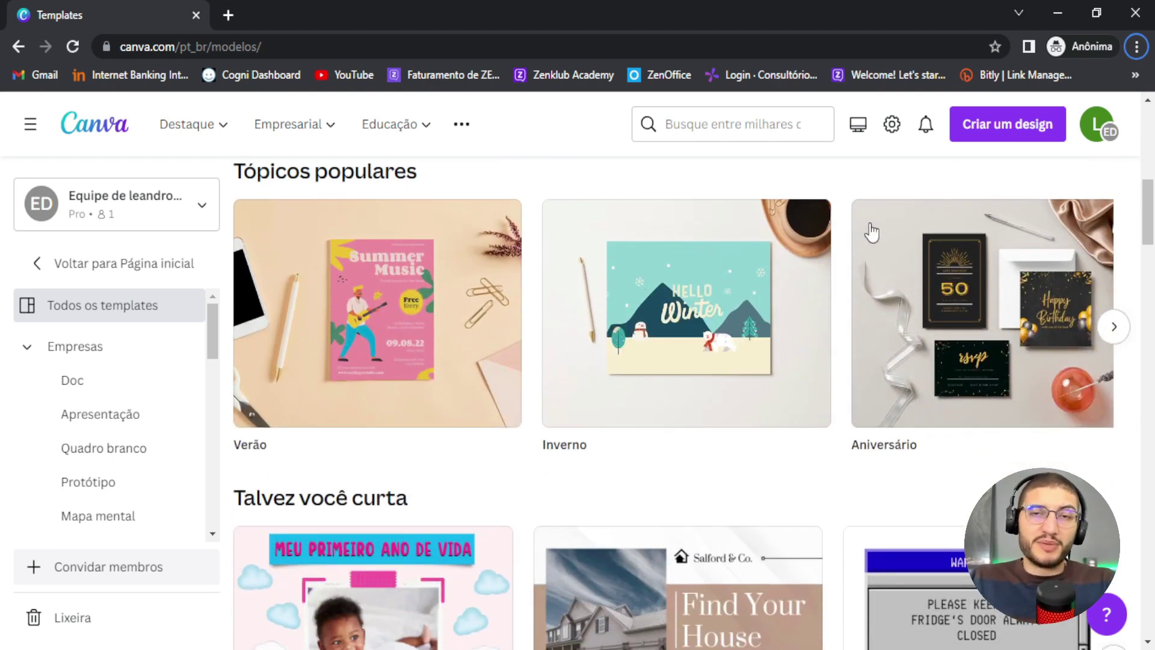
left_click(964, 136)
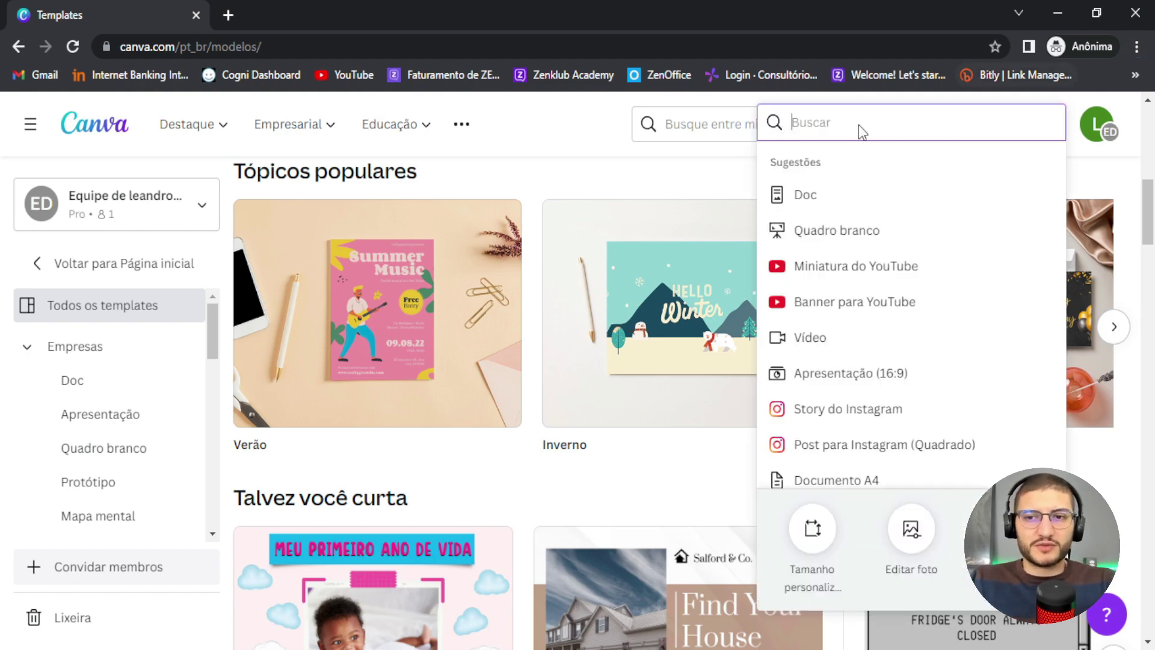
left_click(826, 571)
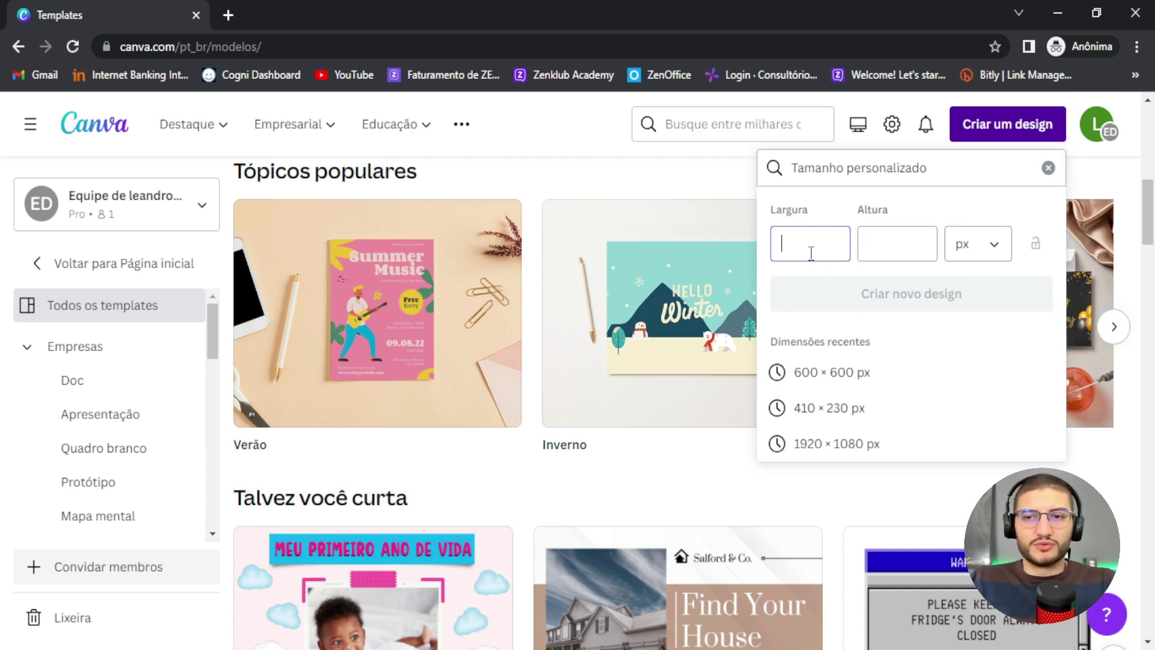
left_click(539, 165)
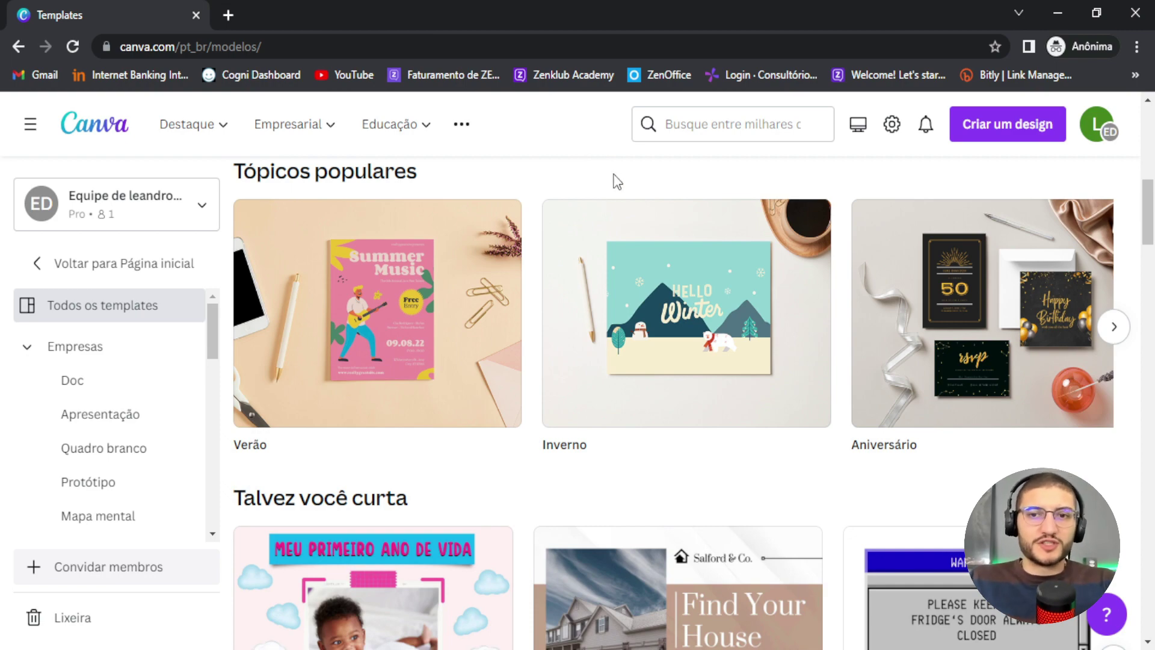
Browse the template gallery's popular topics, suggestions, last-design inspirations, regional trends and new arrivals for design ideas.
scroll(618, 182, "down", 10)
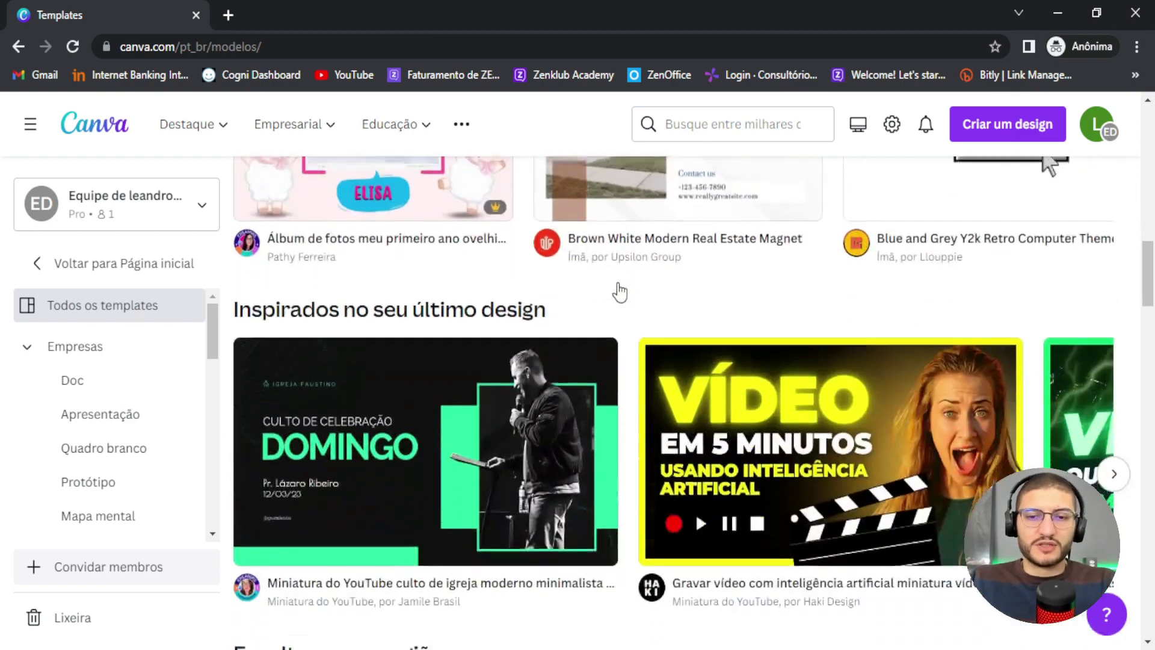
scroll(619, 292, "up", 10)
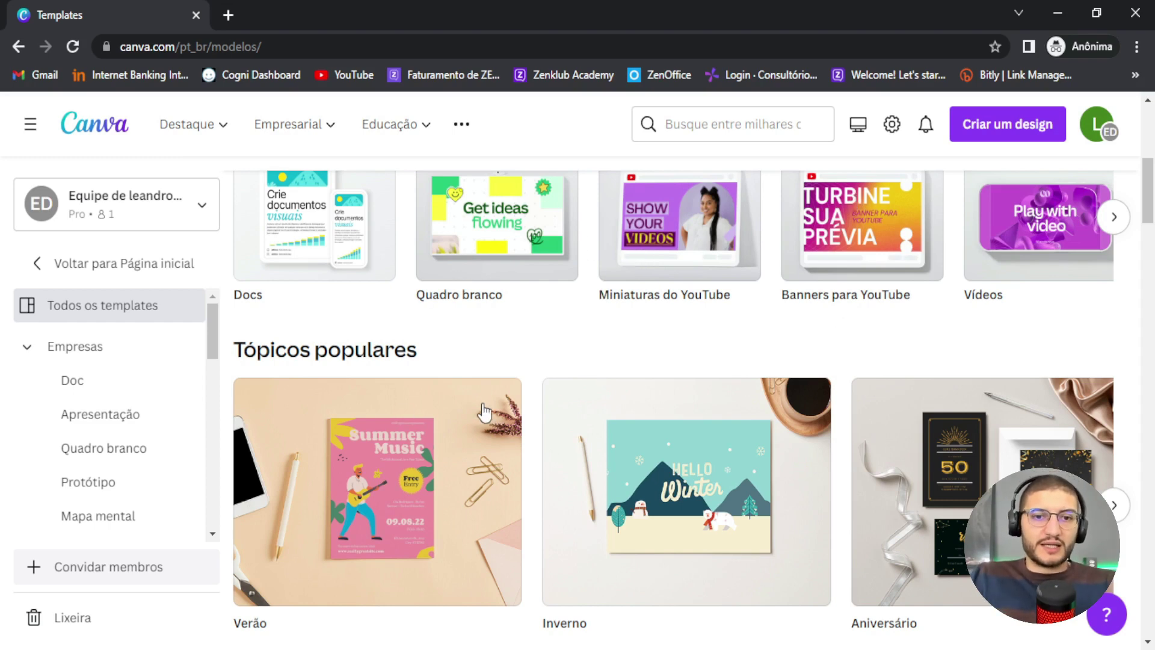
scroll(696, 252, "down", 2)
scroll(623, 307, "down", 5)
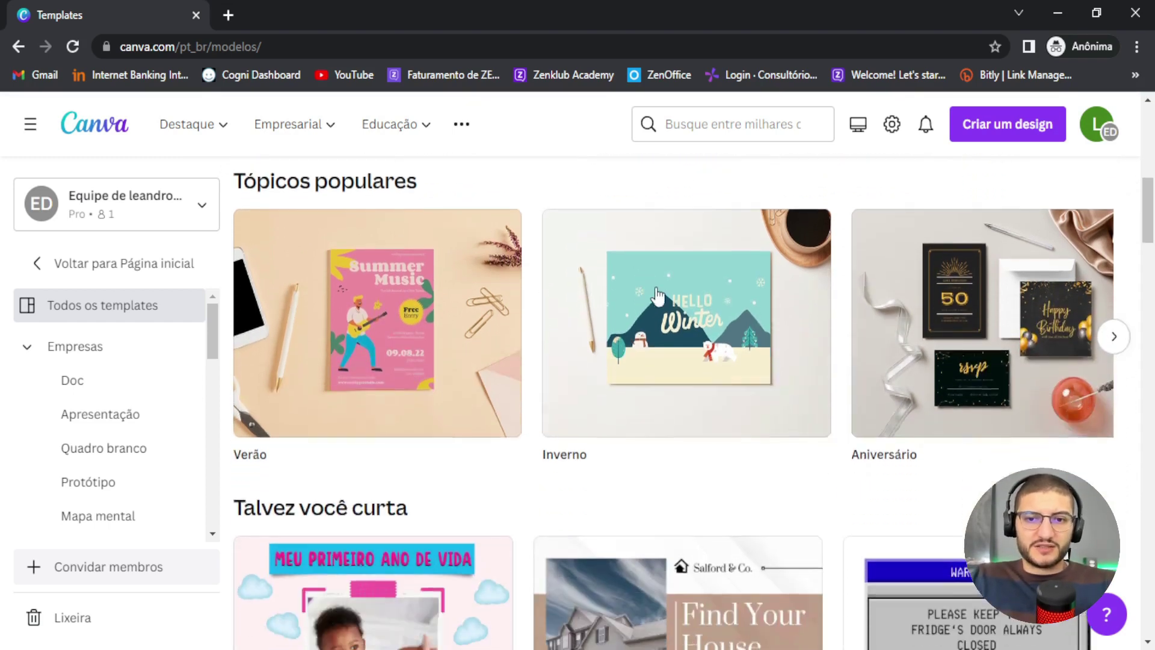
scroll(1047, 420, "down", 9)
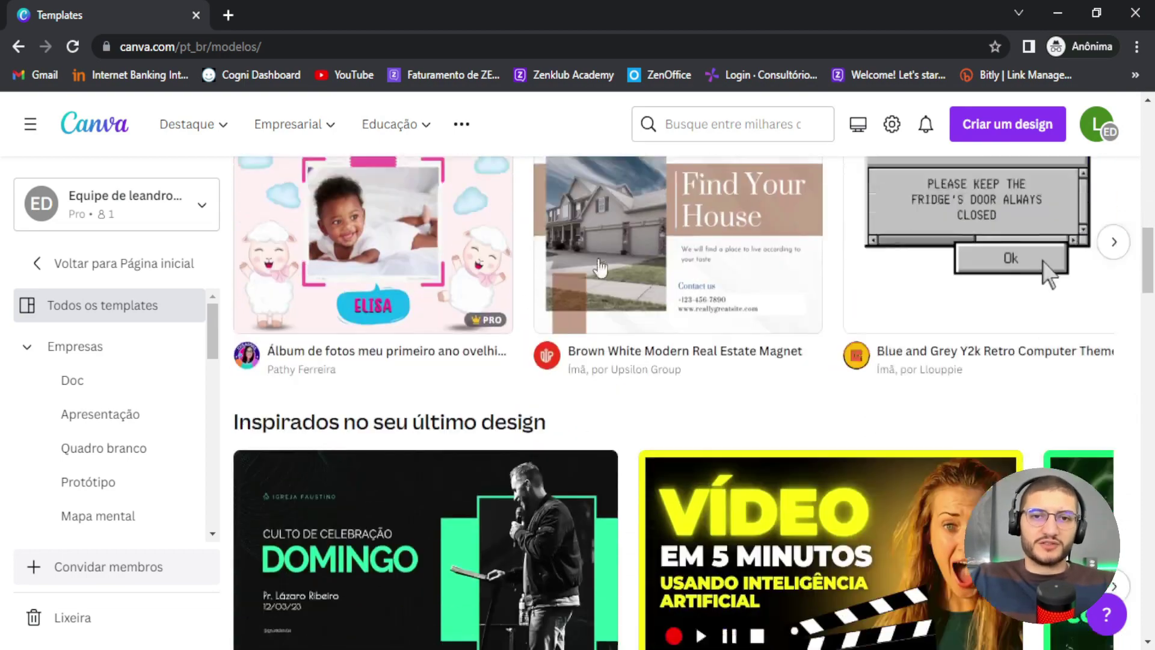
scroll(528, 353, "down", 7)
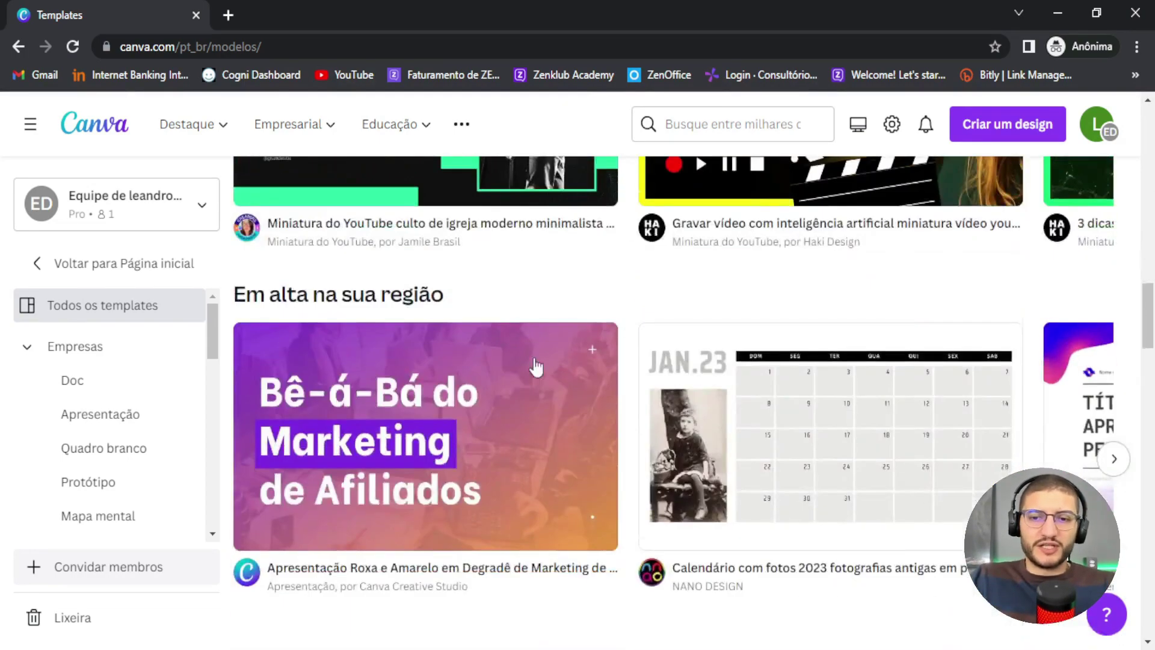
scroll(437, 385, "down", 7)
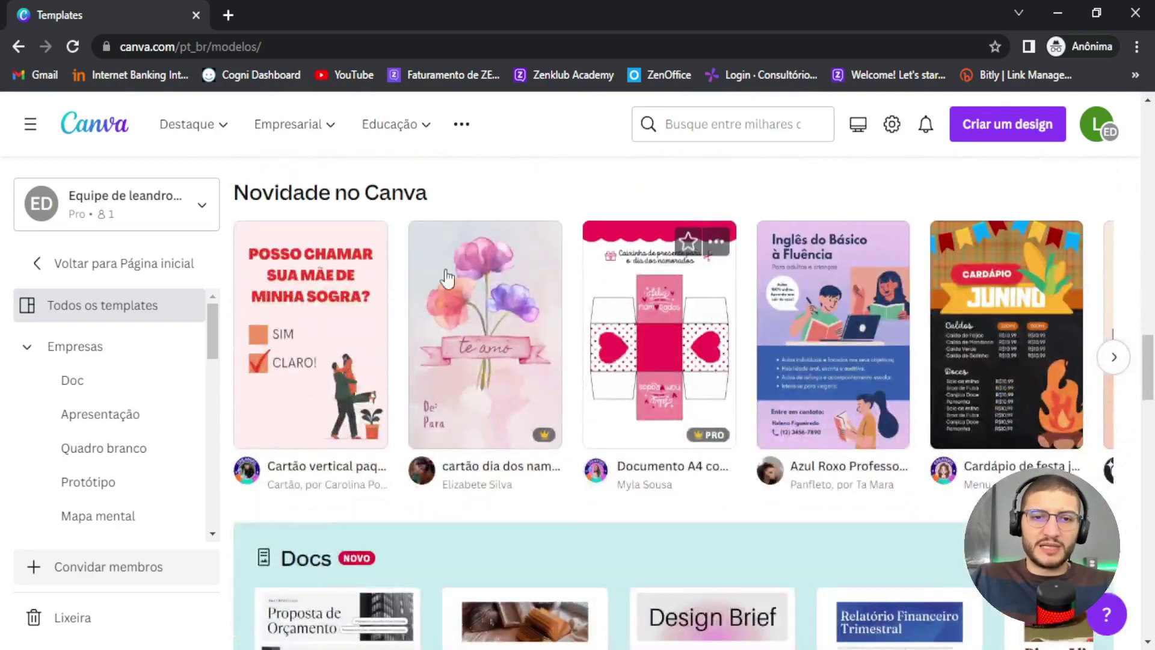
scroll(966, 411, "up", 1)
scroll(966, 411, "up", 13)
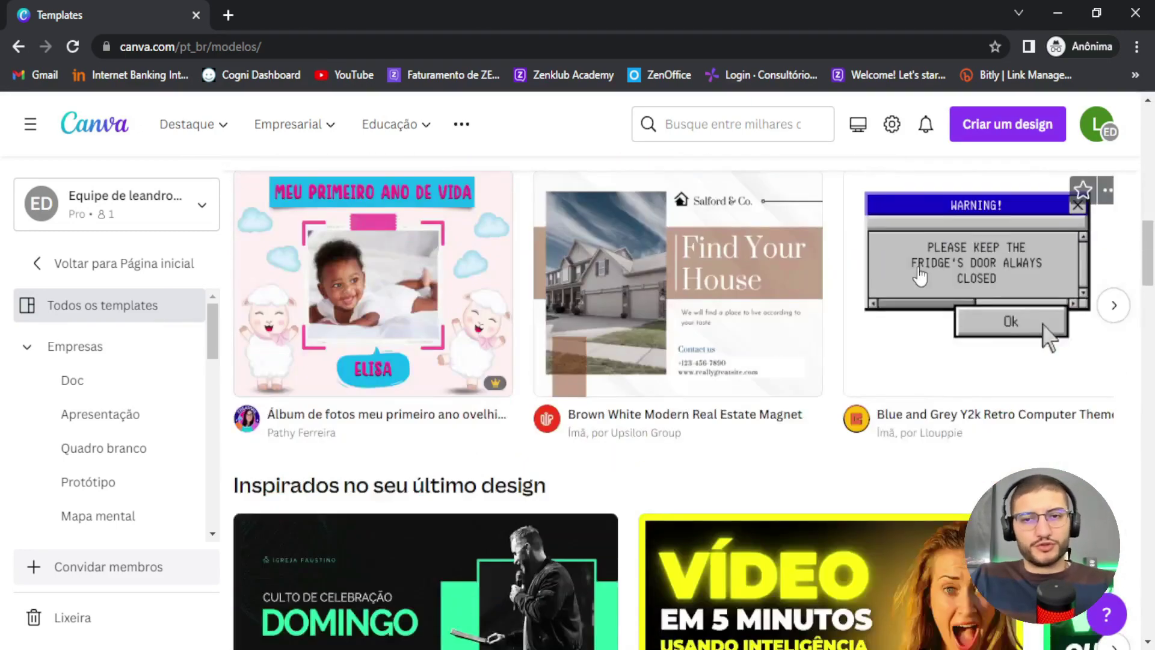
scroll(1016, 181, "up", 8)
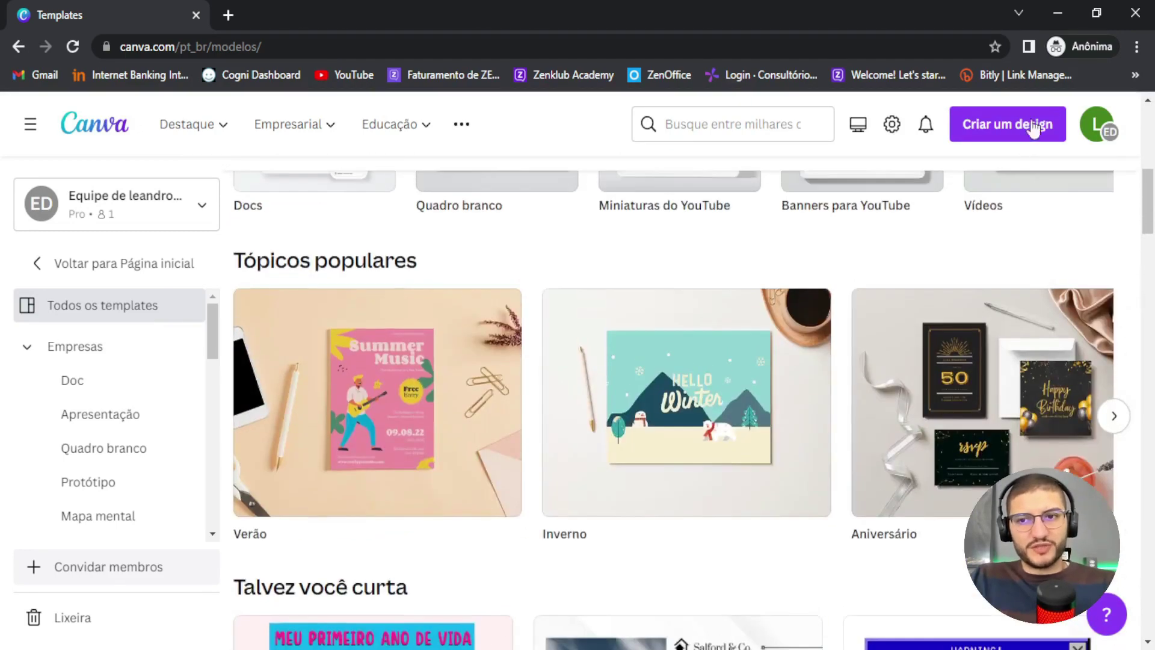
Look up the format "YOUTUBE" for a new design and create a blank Miniatura do YouTube at 1280 × 720 px.
left_click(1001, 124)
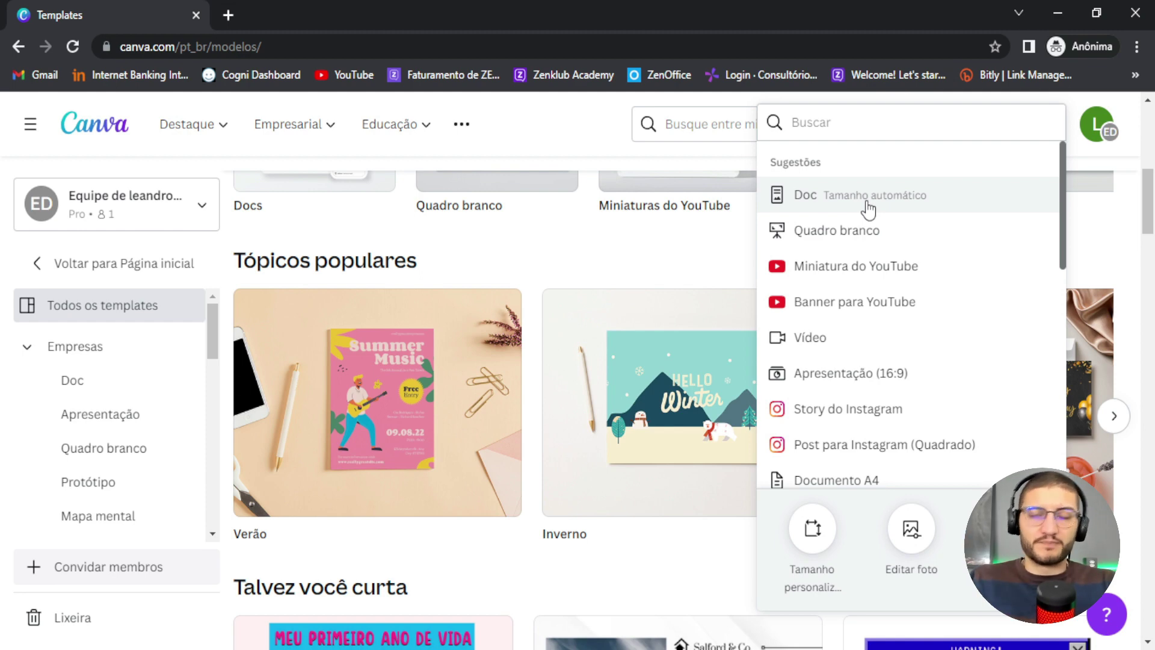
left_click(859, 122)
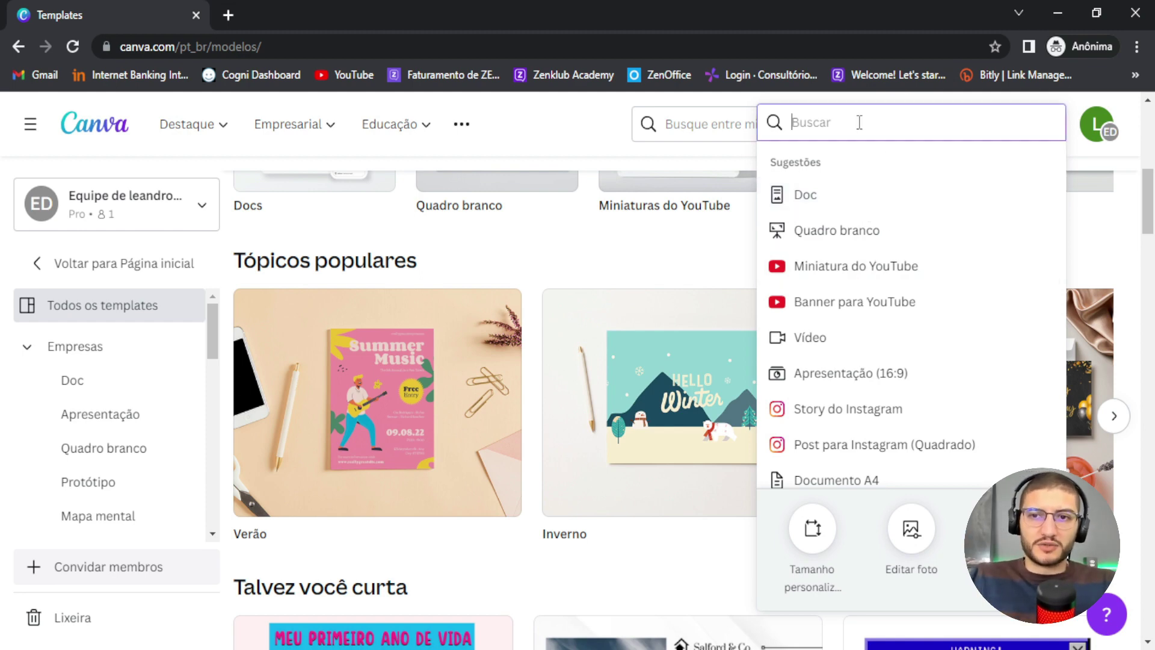
type("YOUTUB")
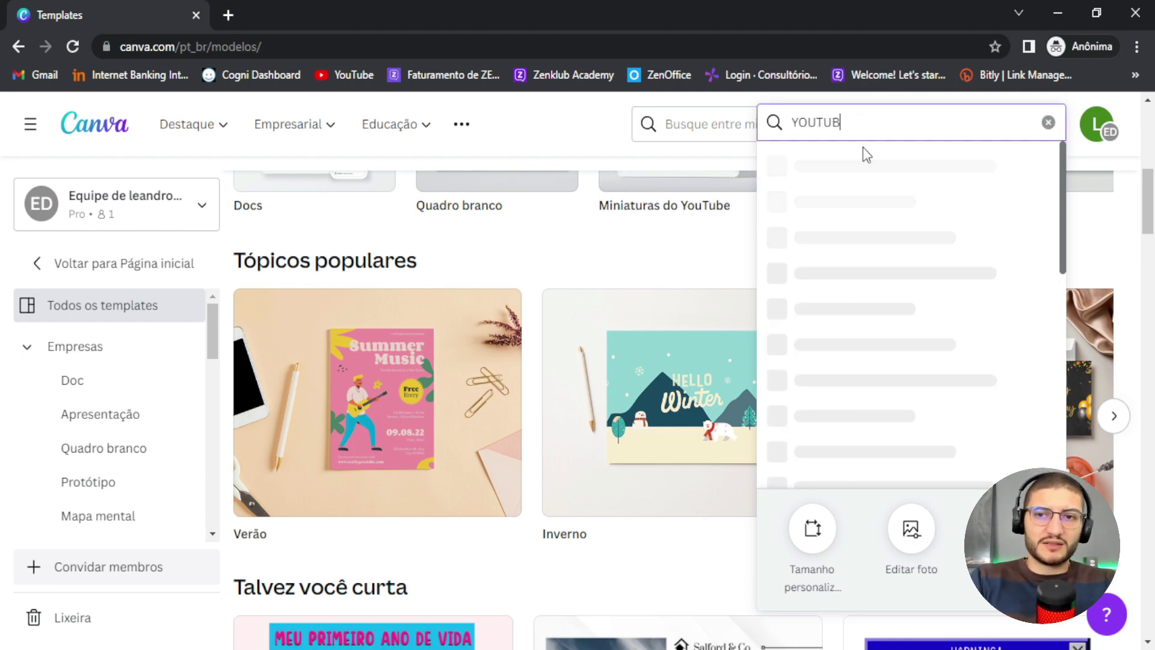
type("E")
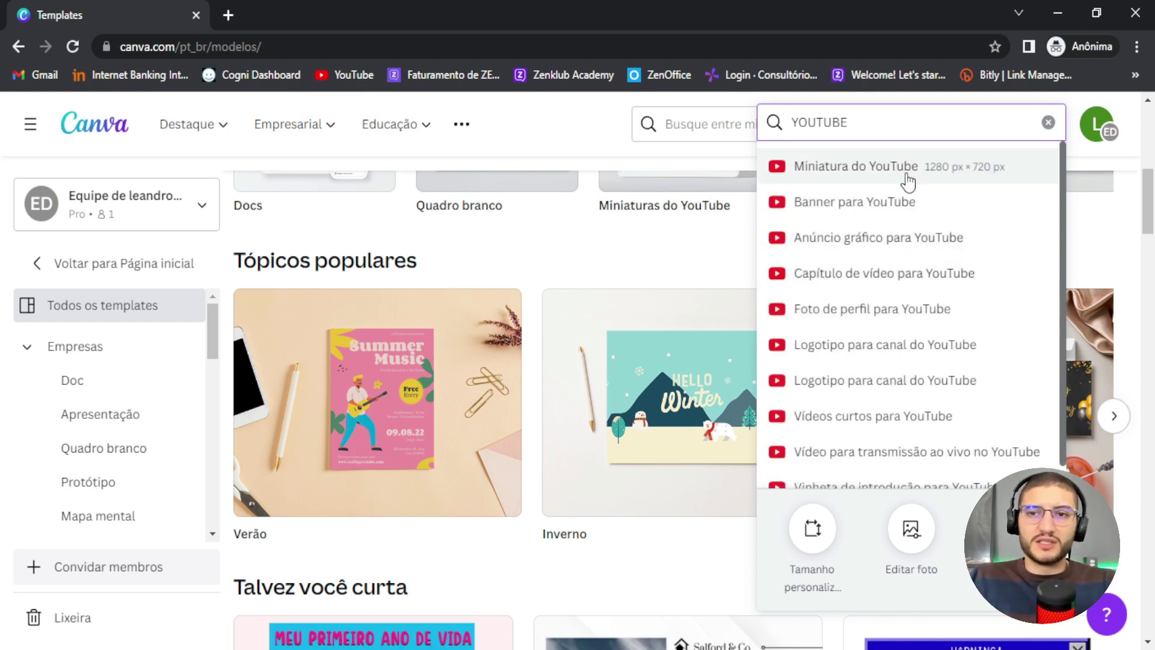
left_click(878, 167)
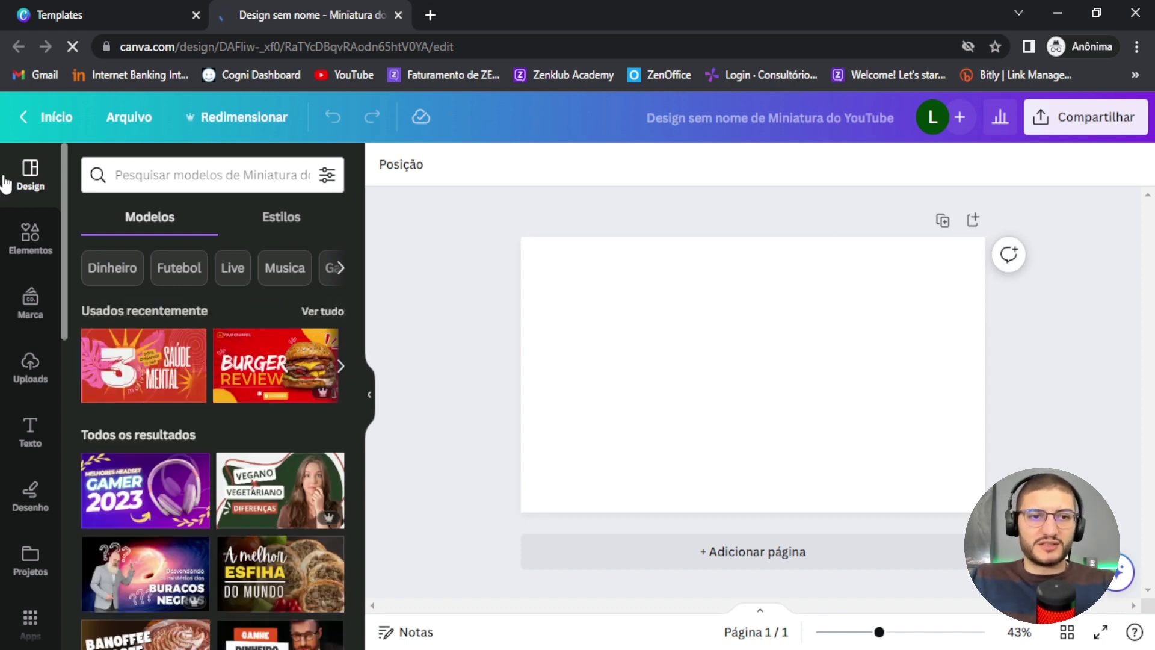
Search the elements library for "hamburguer" and restrict the results to photos.
left_click(27, 248)
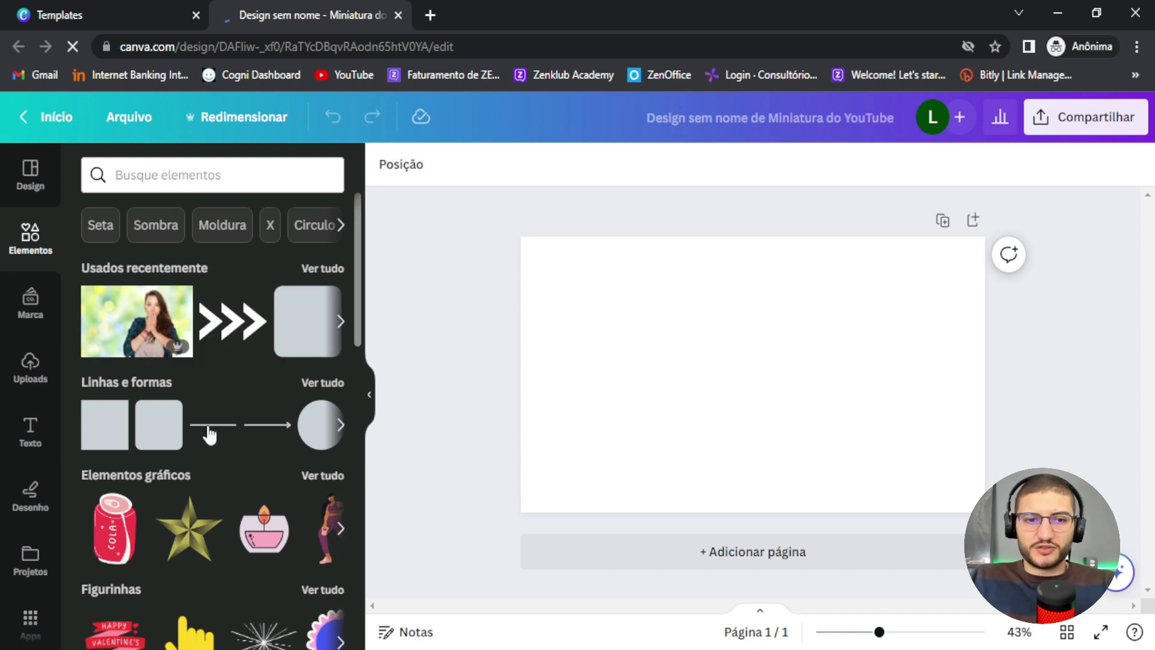
left_click(207, 175)
type("hamb")
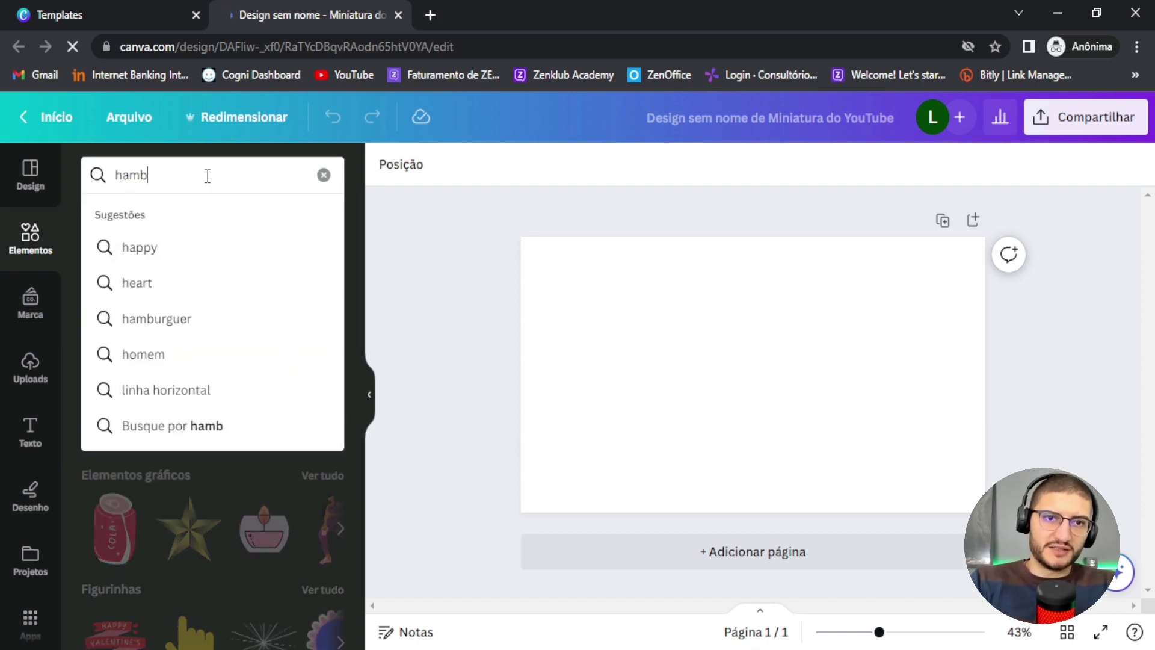
type("urgueria")
key("ctrl+a")
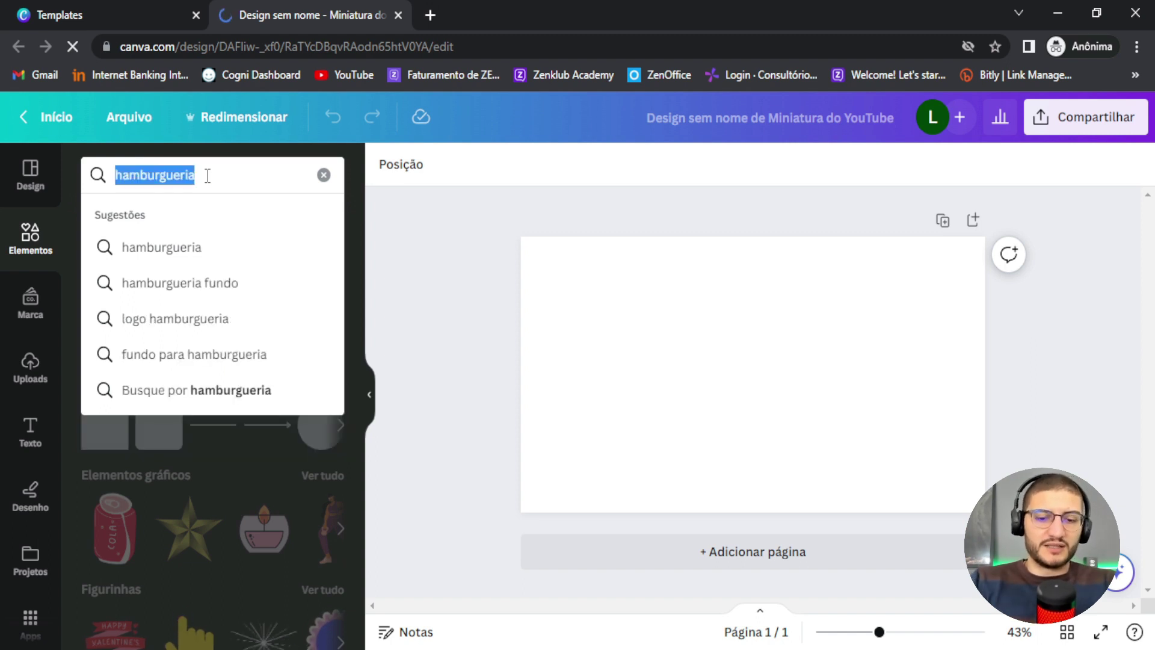
type("hamburguer")
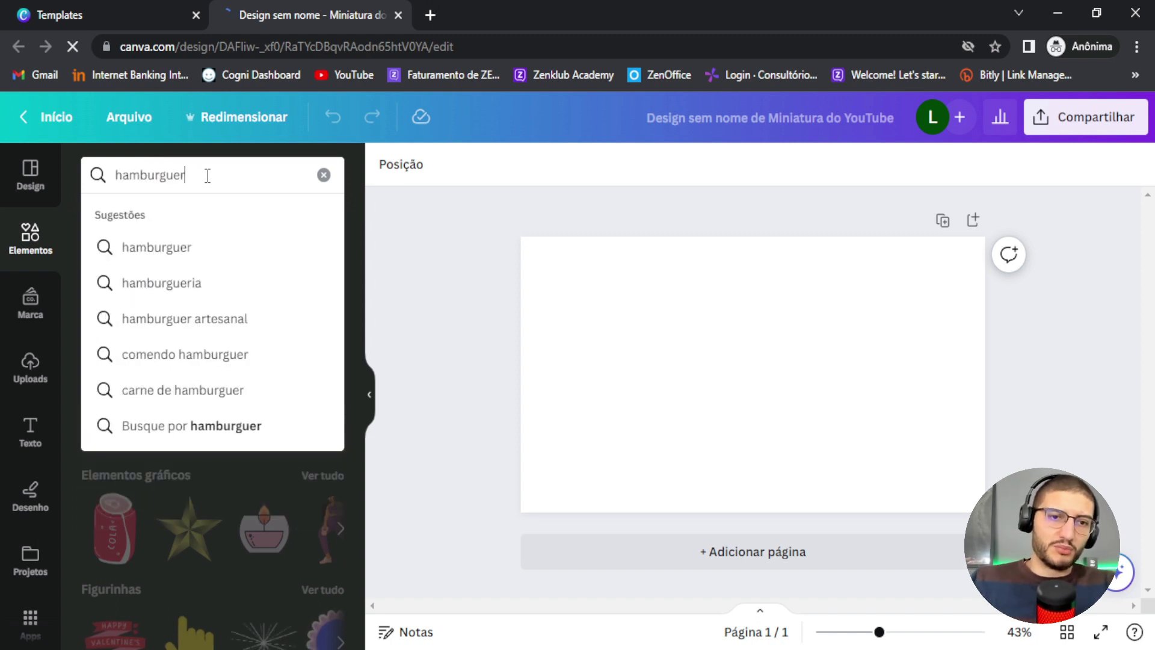
left_click(147, 259)
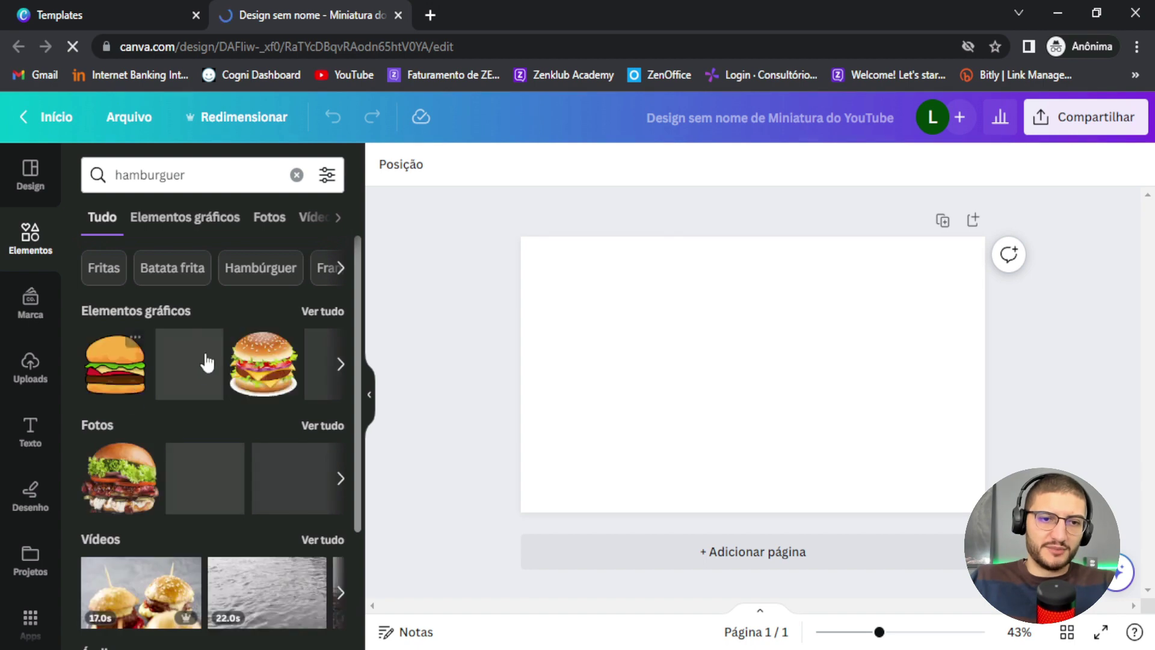
left_click(268, 217)
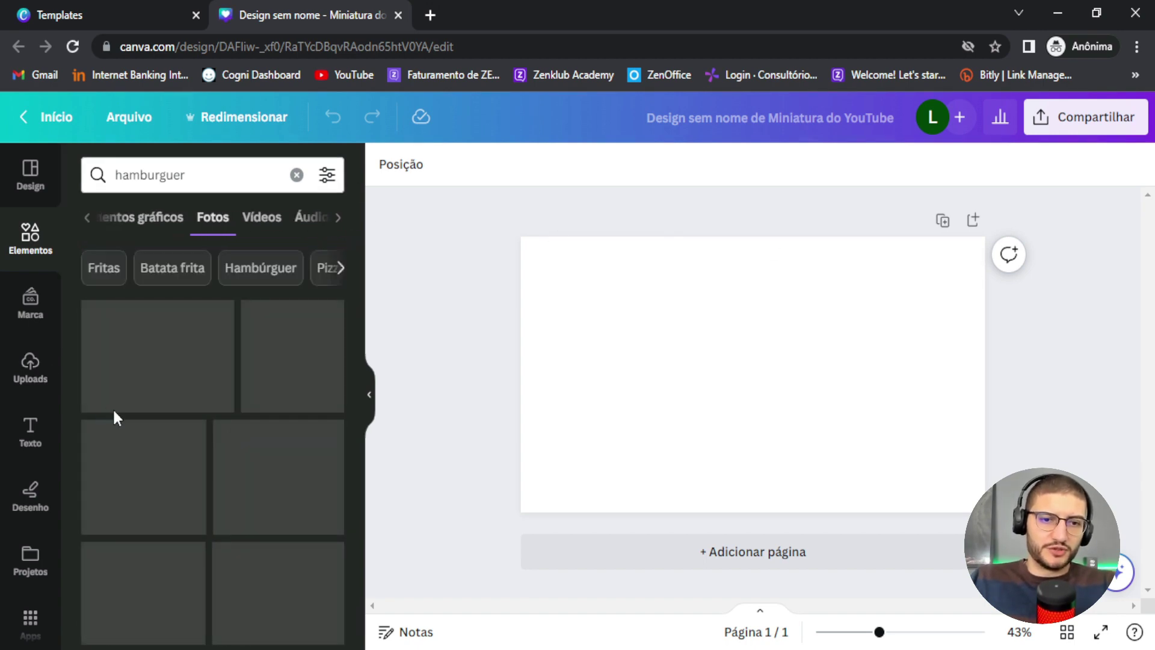
Try out the first hamburger photo enlarged to about the full height of the blank thumbnail, and delete it.
left_click(144, 355)
left_click_drag(778, 349, 917, 312)
left_click_drag(773, 446, 677, 523)
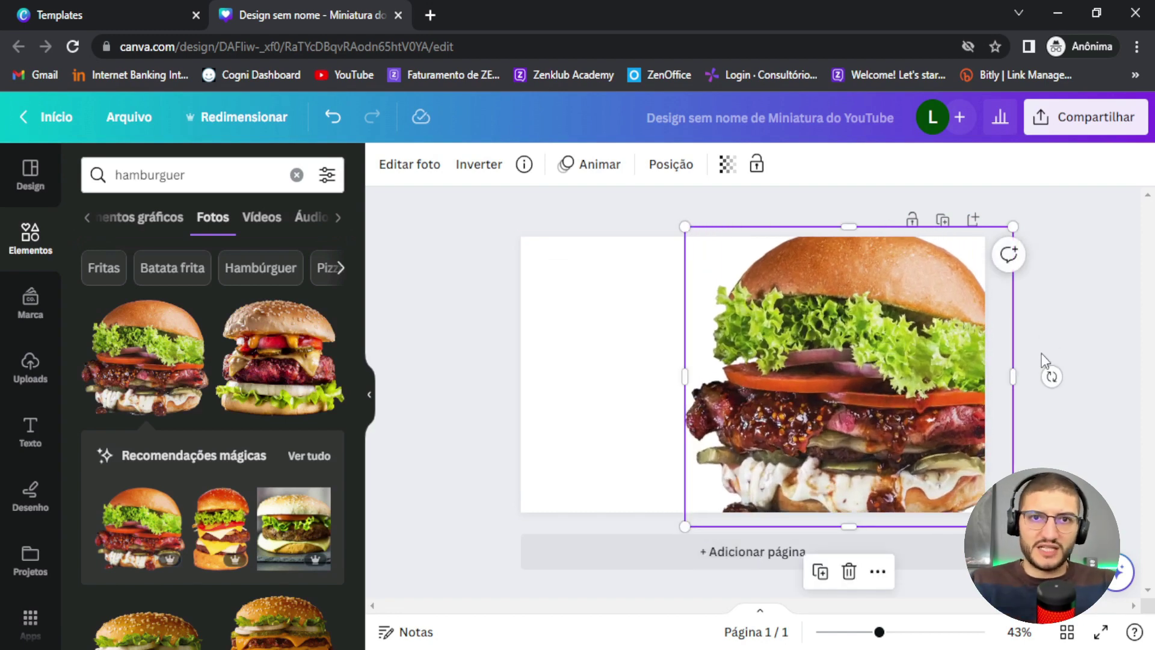
key("Escape")
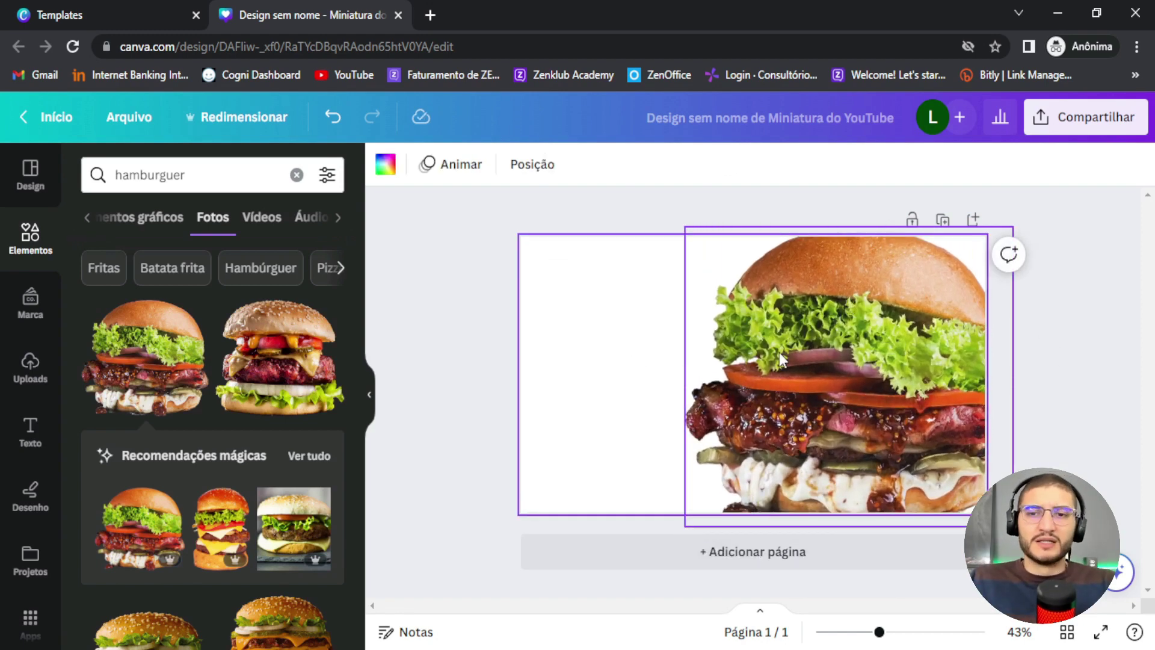
left_click_drag(807, 344, 691, 338)
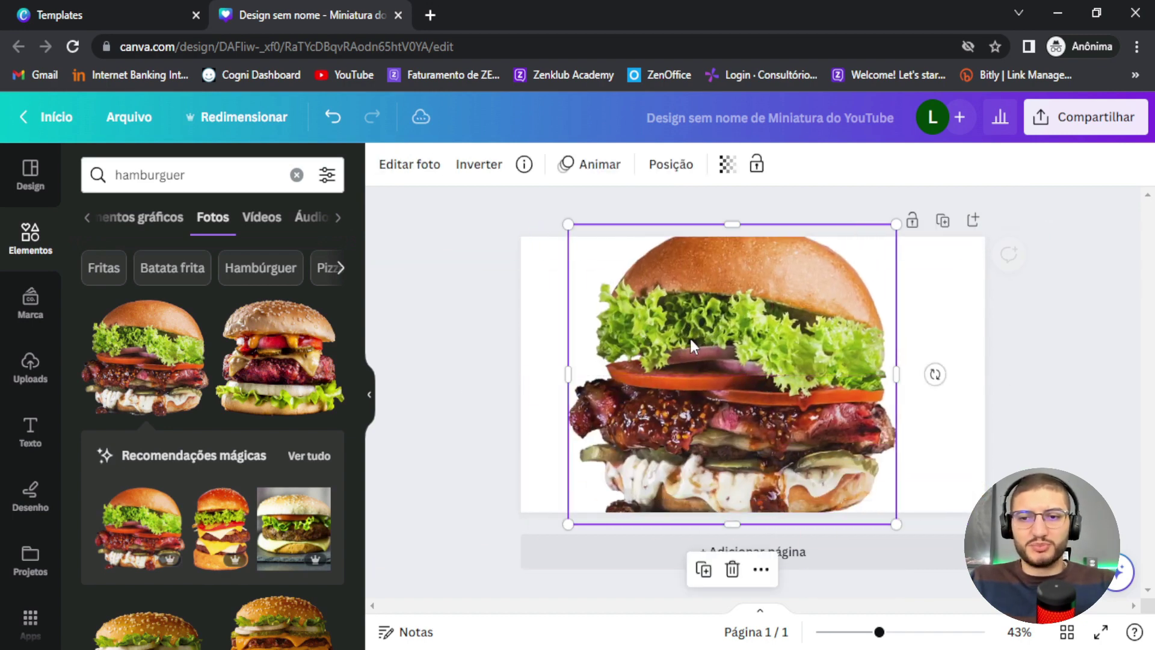
key("Delete")
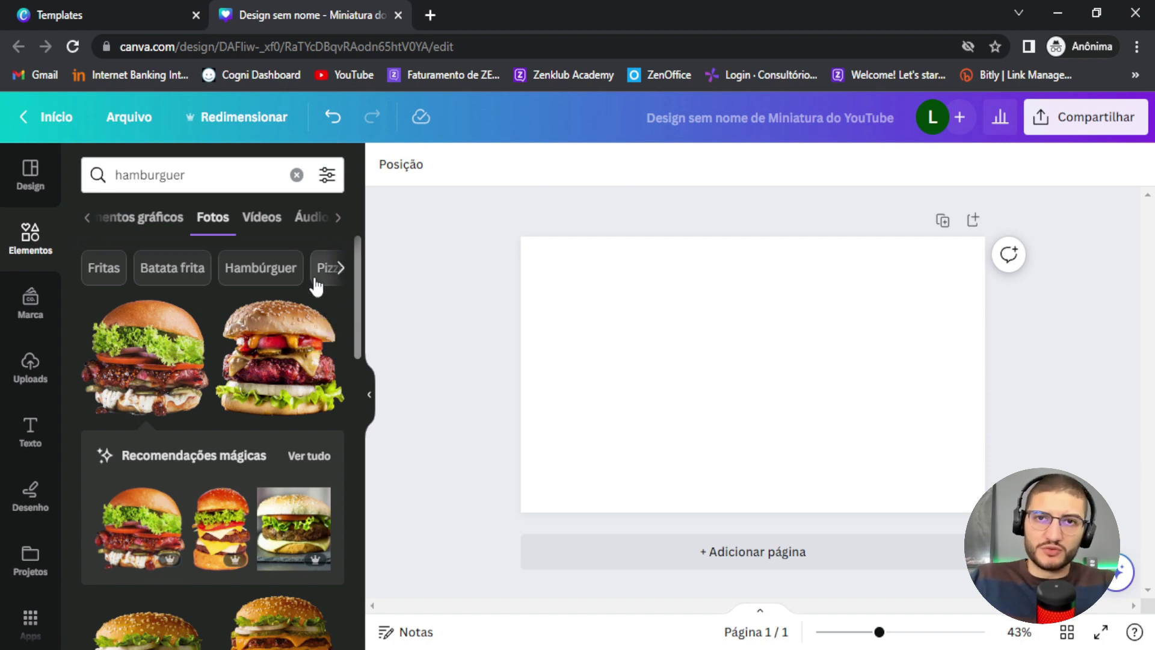
Search the YouTube thumbnail templates for "hambugueria".
left_click(24, 193)
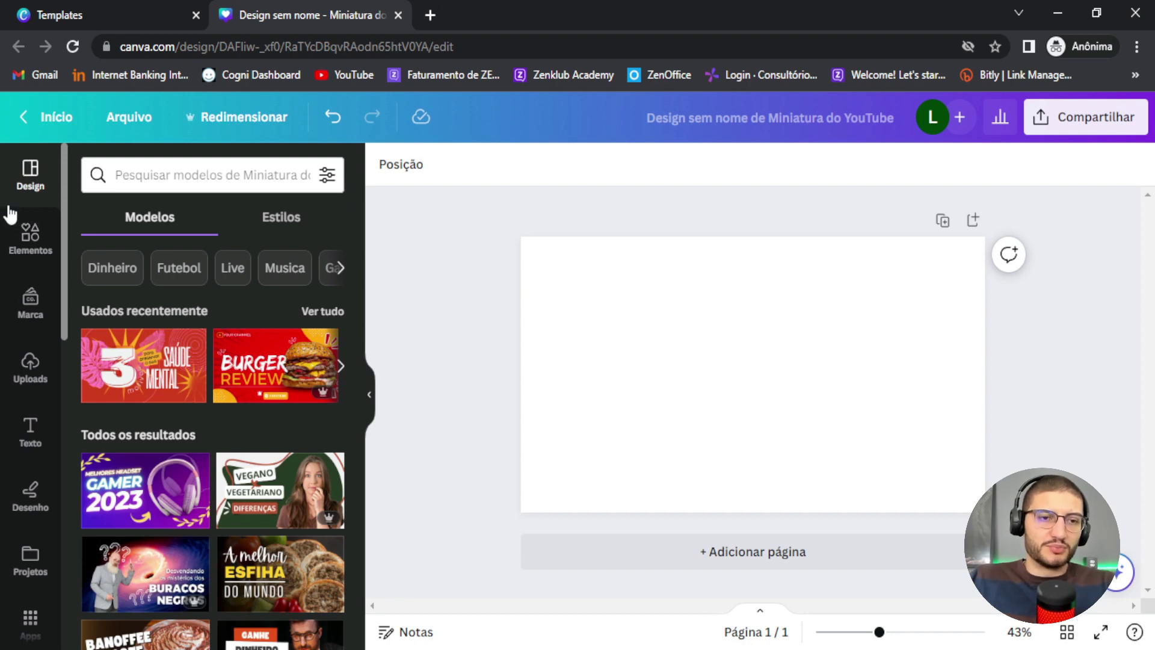
left_click(134, 189)
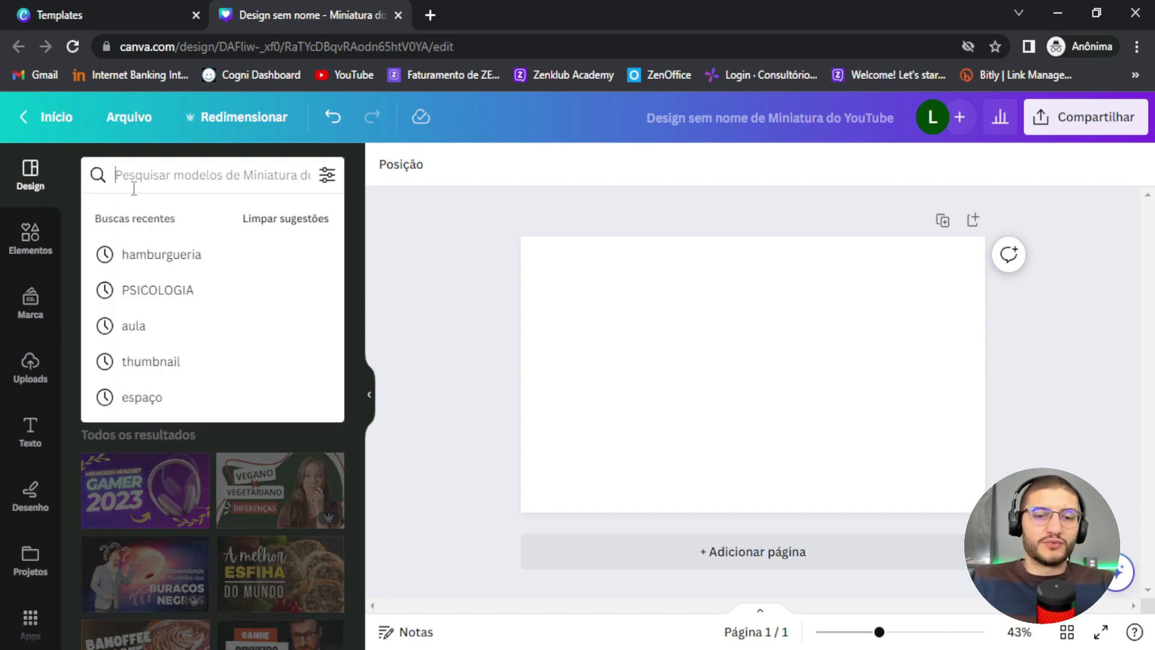
type("hambugueria")
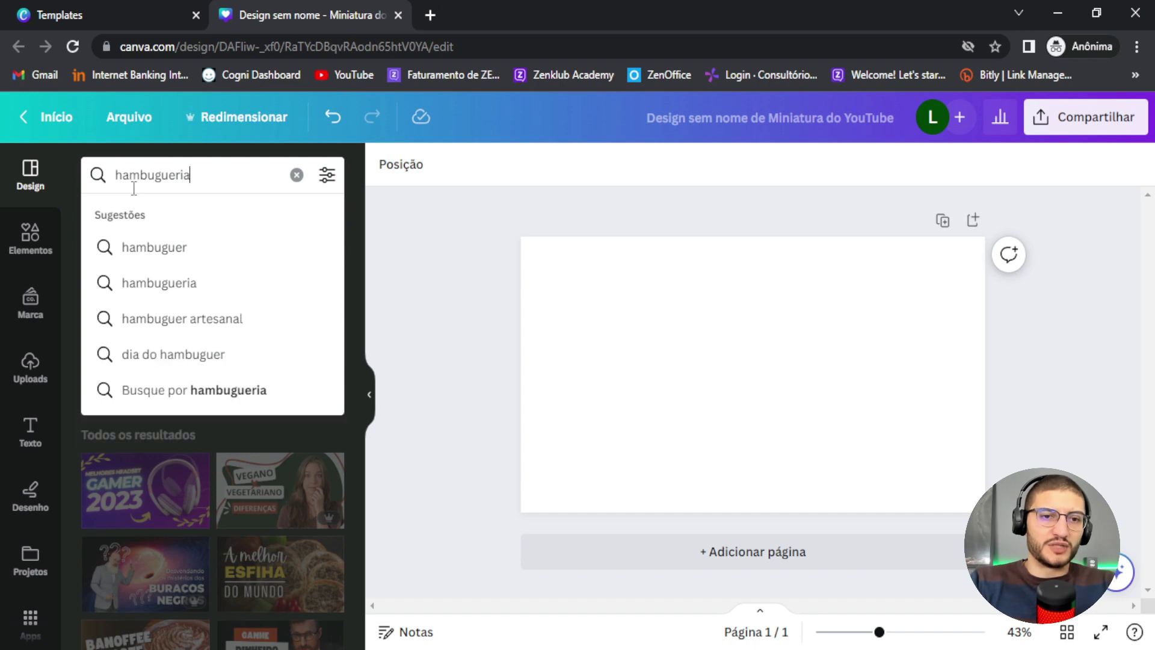
left_click(163, 250)
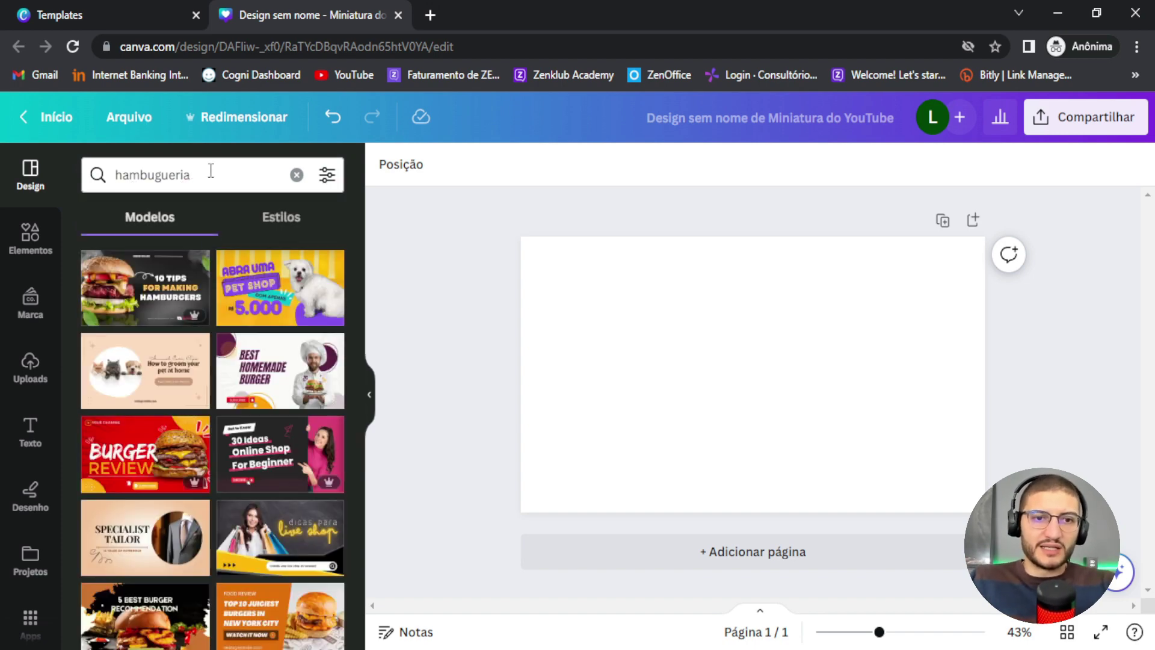
Apply the "10 Tips for Making Hamburgers" template to the blank page and select its dark background image.
scroll(180, 415, "down", 3)
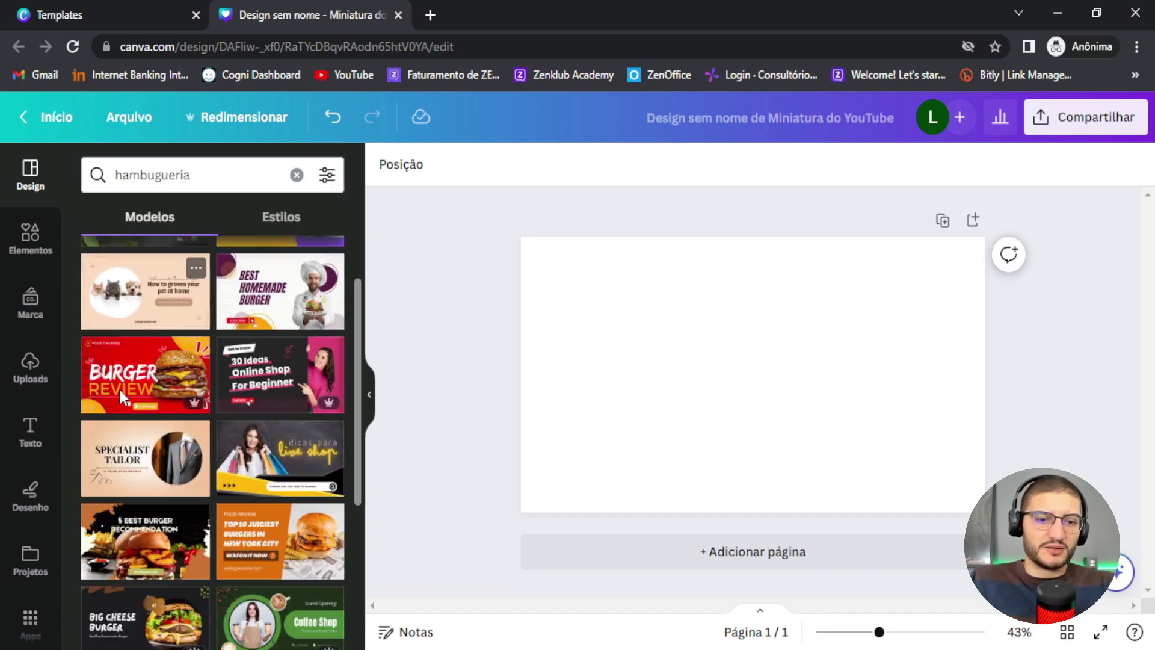
scroll(180, 415, "down", 2)
scroll(180, 331, "up", 5)
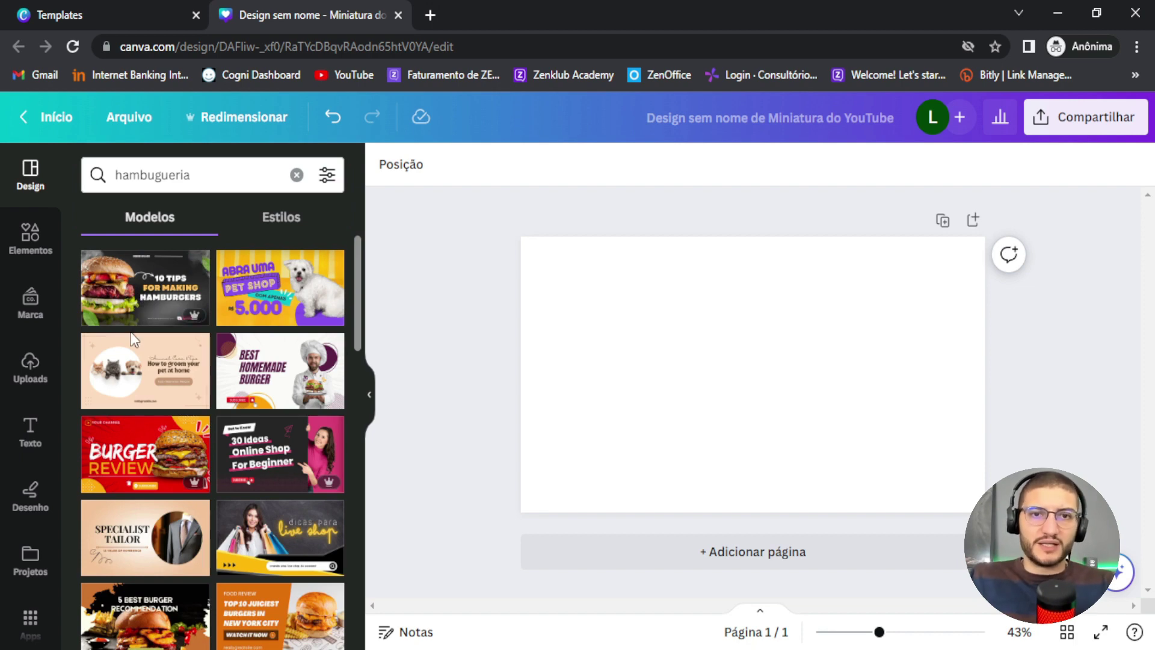
left_click(148, 316)
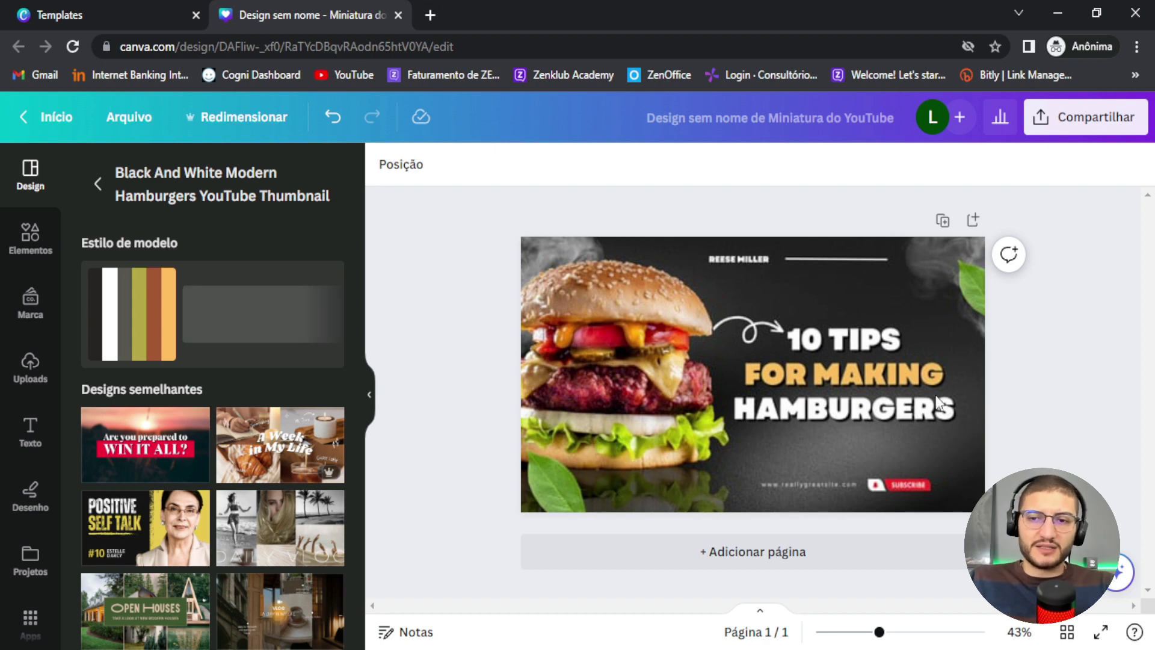
left_click(966, 359)
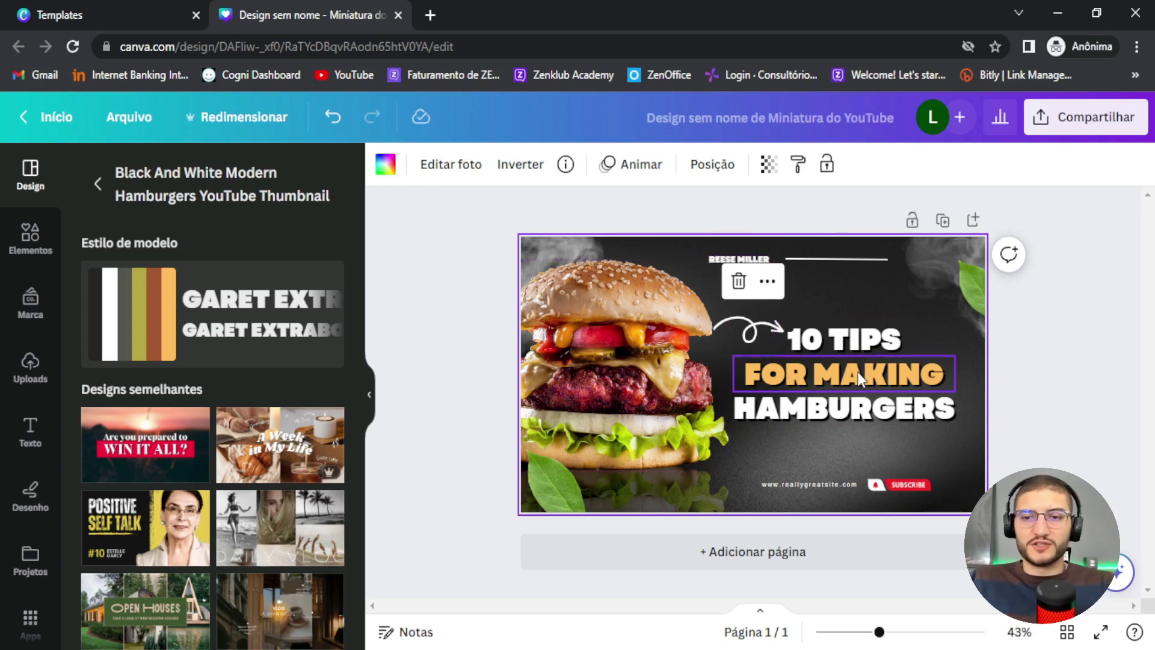
Replace the headline's first line "10 TIPS" with "10 DICAS".
left_click(861, 342)
double_click(860, 346)
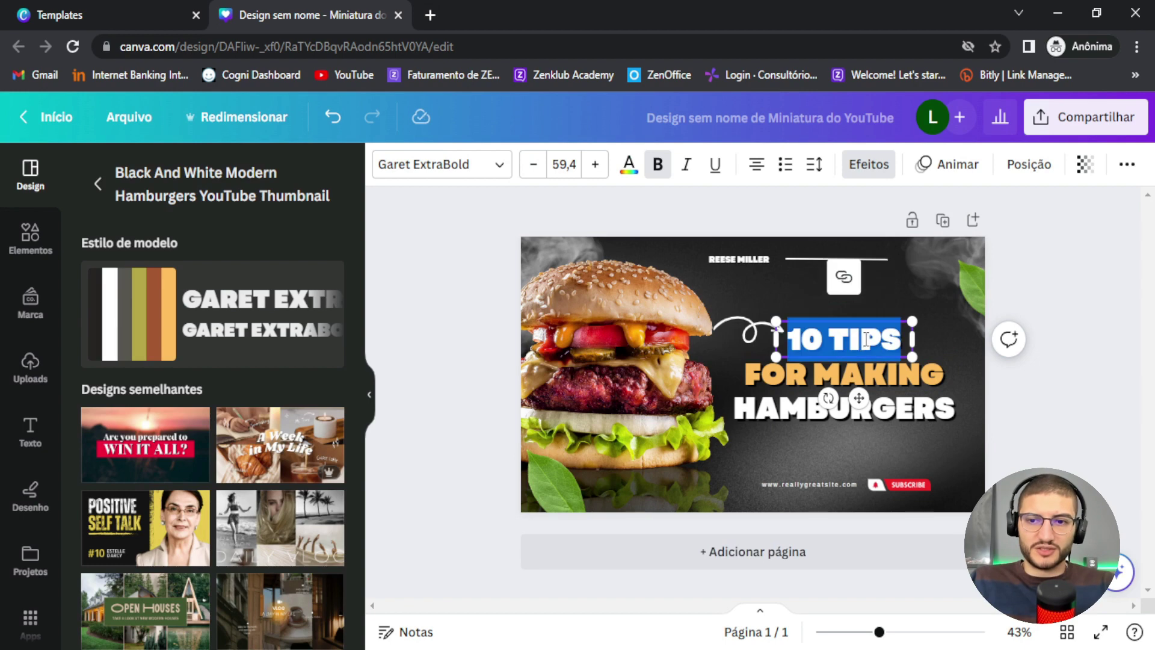
type("10 HAMBU")
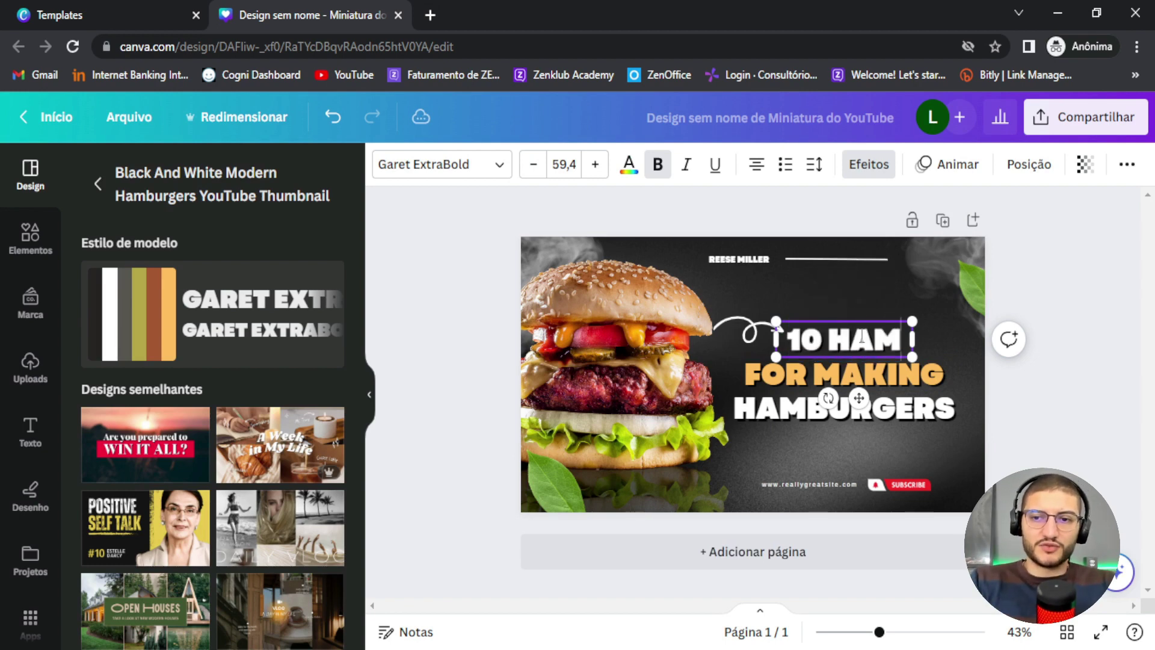
key("BackSpace")
key("BackSpace")
key("BackSpace")
key("BackSpace")
key("BackSpace")
type("DICAS")
Reduce the font size of the "10 DICAS" line to 55,4 so it fits on one line.
key("ctrl+a")
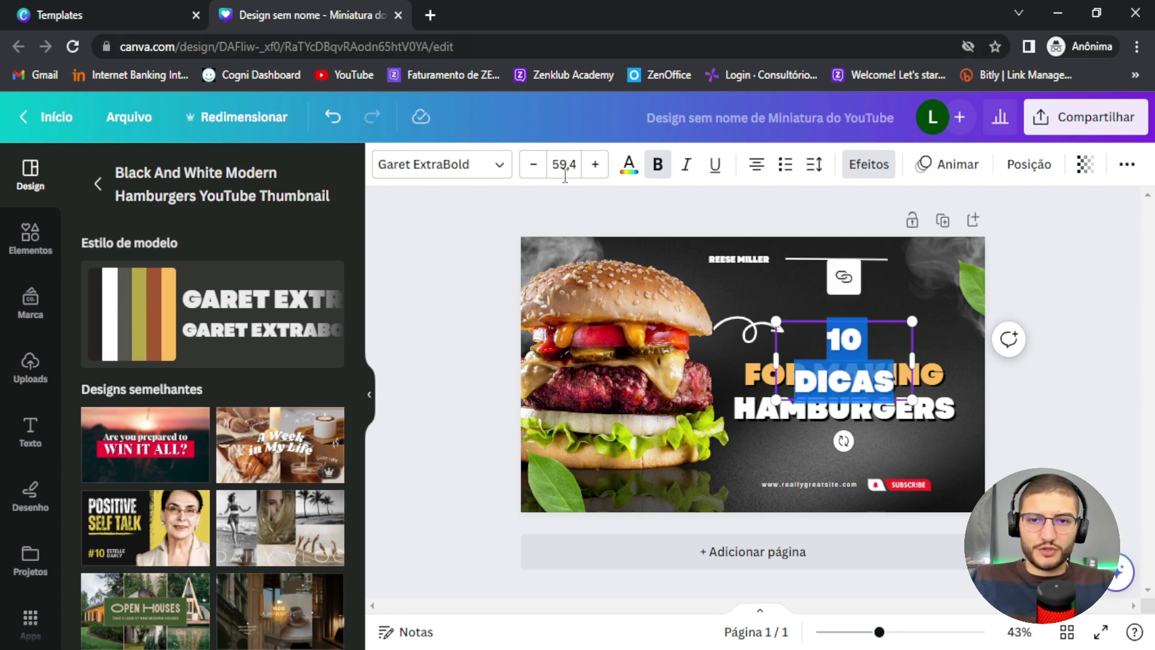
left_click(533, 164)
left_click(533, 164)
left_click(533, 164)
left_click(533, 165)
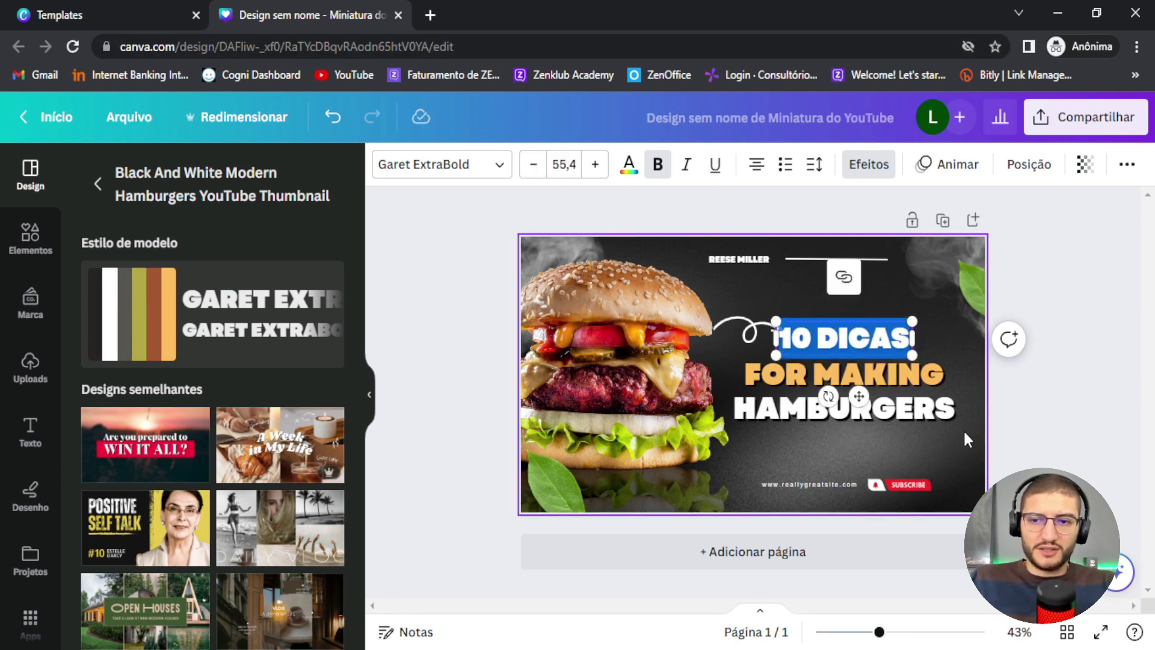
Replace the headline's orange line with "PARA" and the white line below it with "FAZER HAMBURGUER".
double_click(894, 373)
type("PARA")
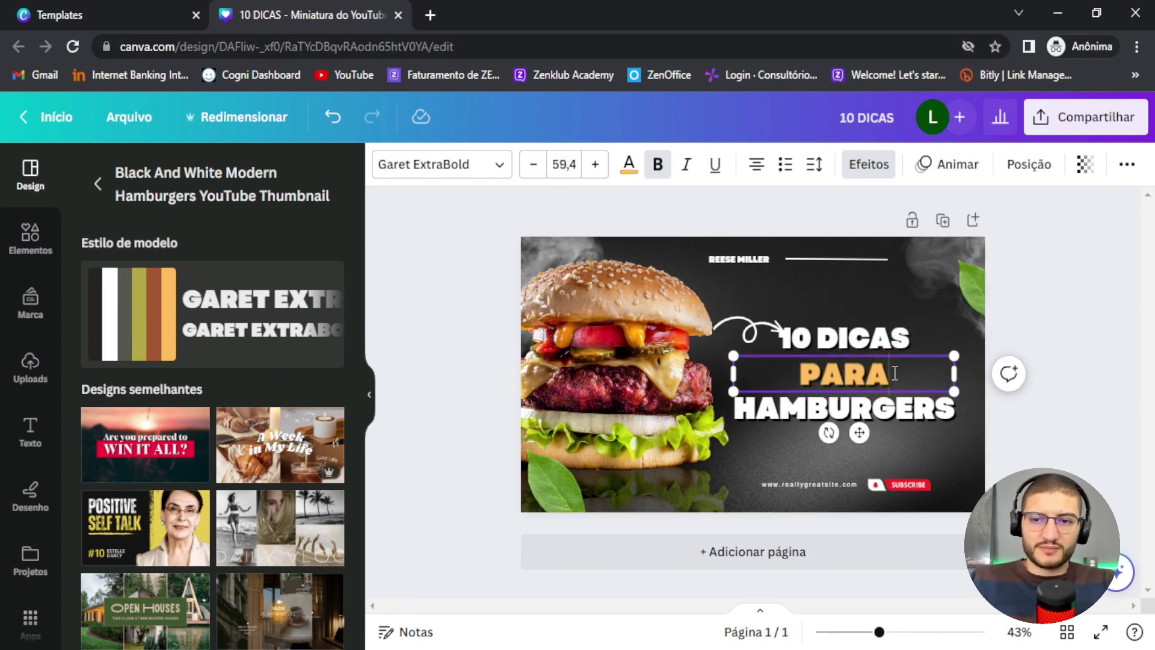
double_click(916, 402)
type("FAZER AH")
key("BackSpace")
key("BackSpace")
type("HAMBURGUER")
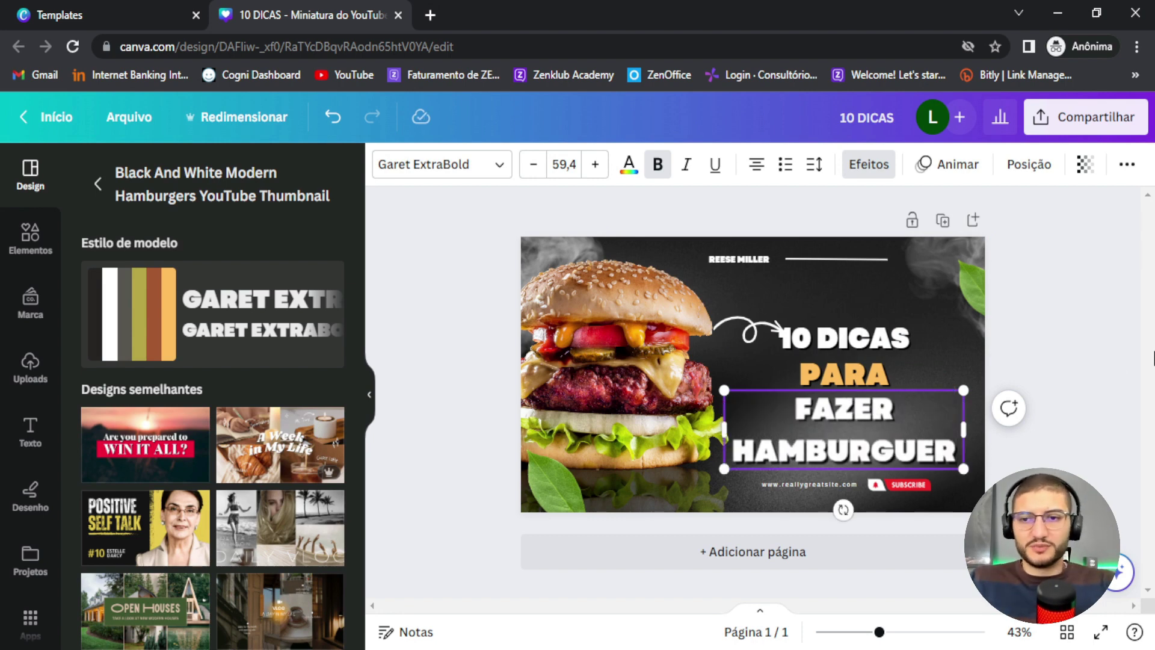
left_click(948, 453)
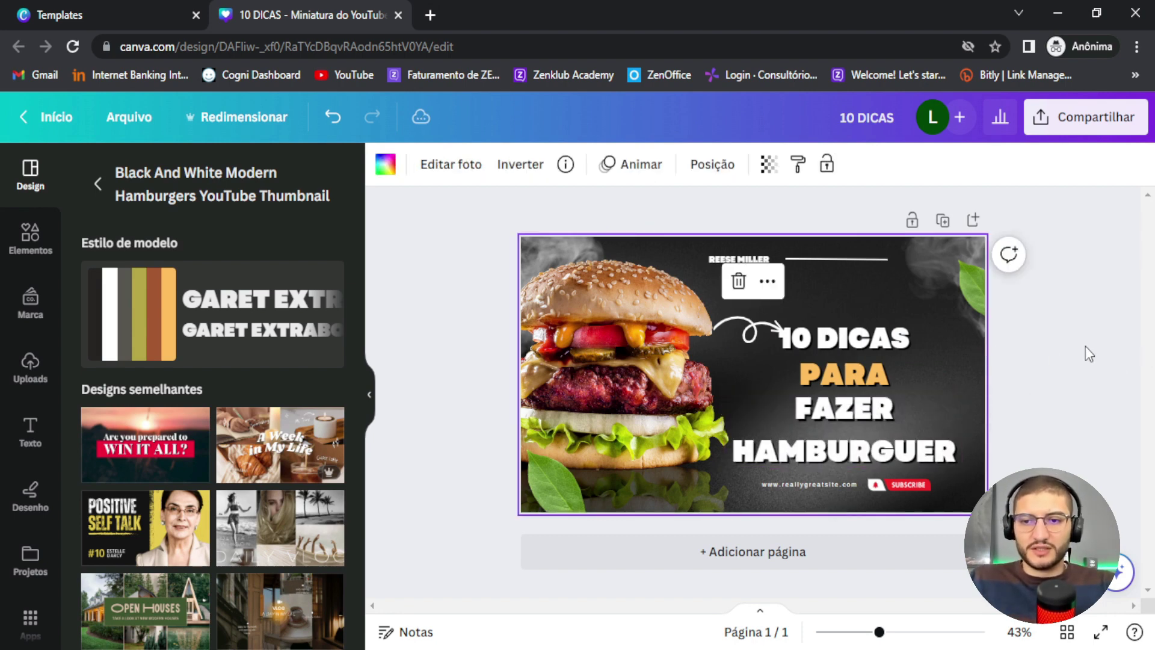
Shrink the "FAZER HAMBURGUER" text to about size 49,8 and centre it directly below "PARA".
left_click(871, 433)
left_click_drag(965, 424, 918, 438)
left_click_drag(825, 421, 849, 421)
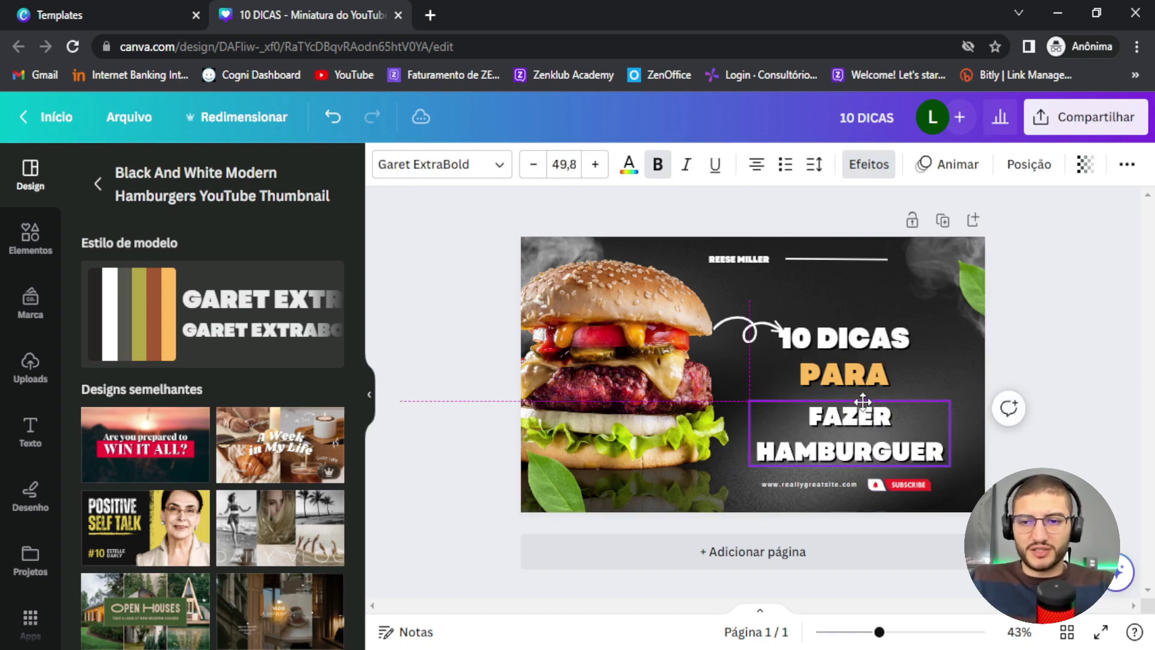
left_click(1030, 366)
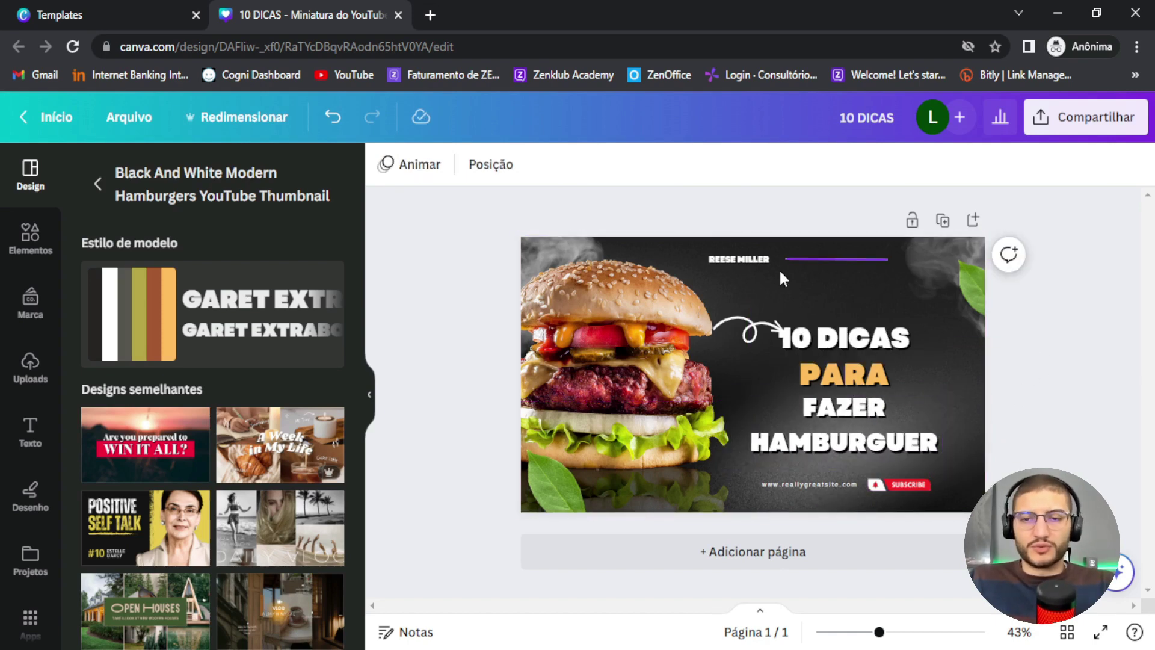
left_click(724, 258)
left_click(724, 256)
key("BackSpace")
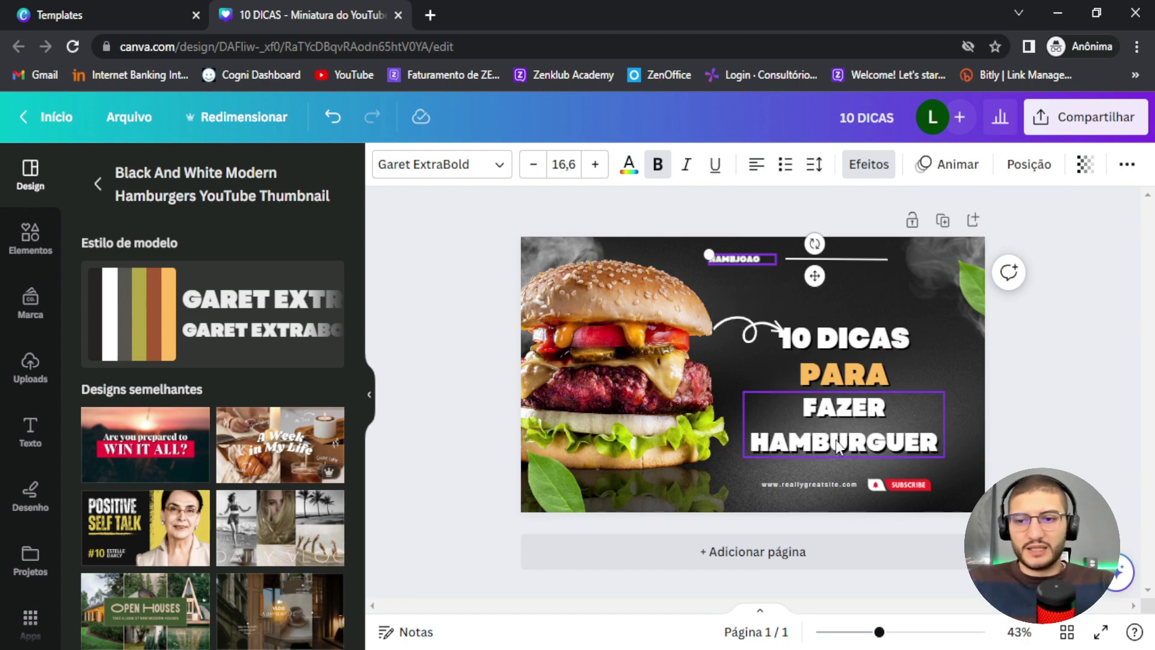
left_click(835, 481)
left_click(836, 481)
type("www.hambjoa")
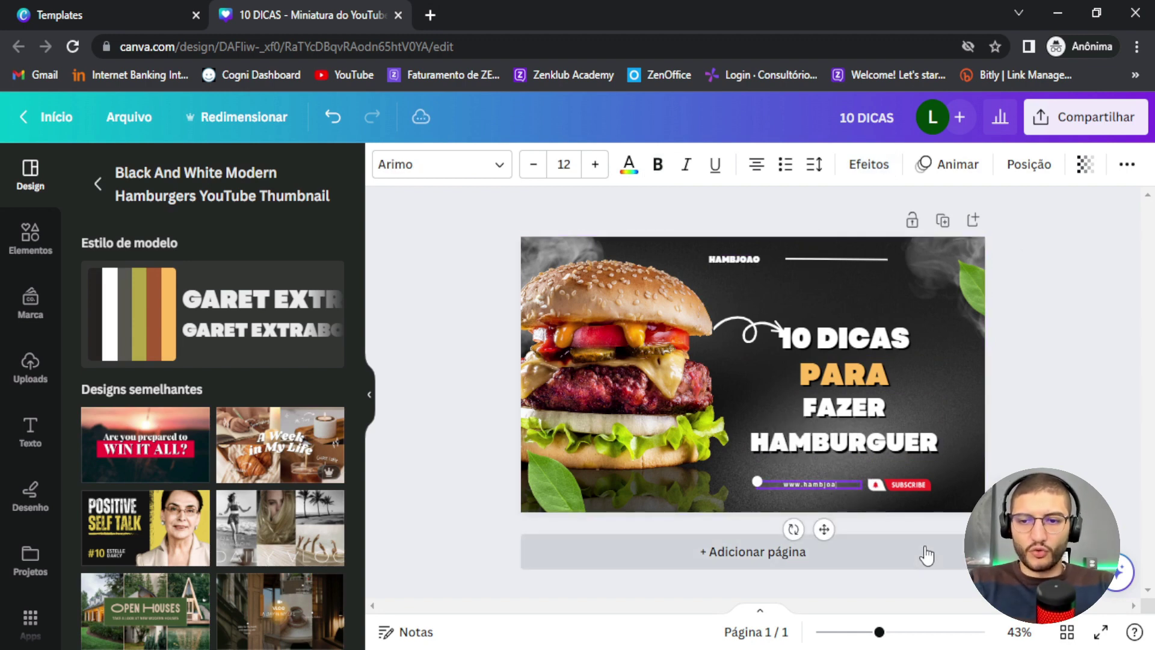
type("o.com.br")
left_click(1019, 422)
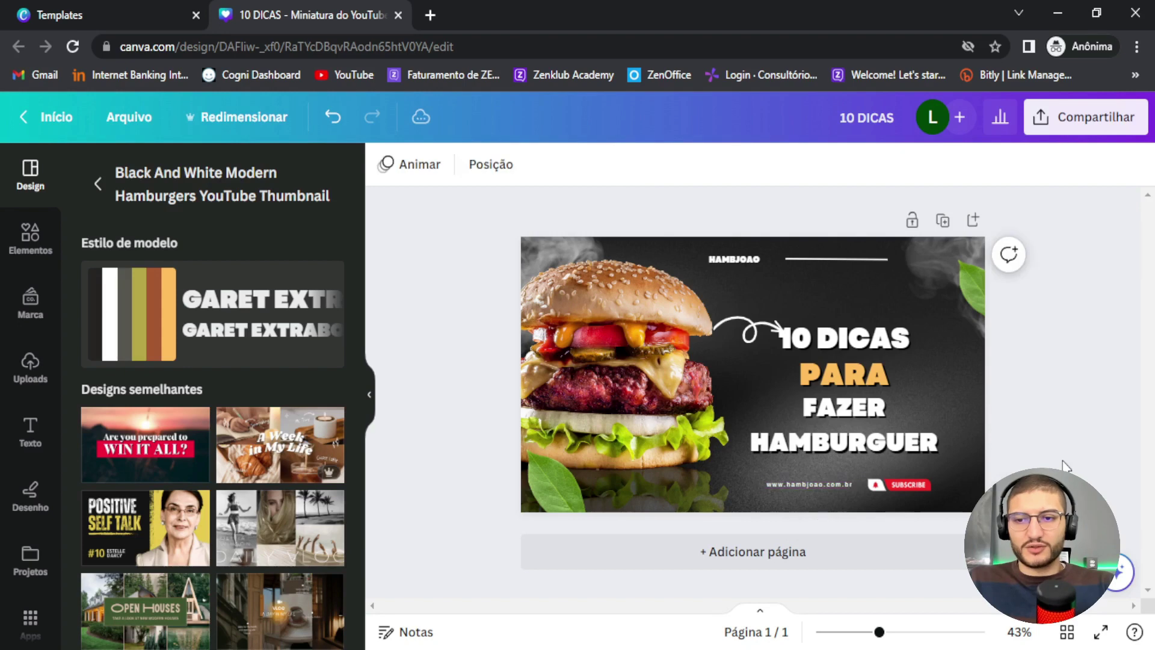
Colour the "10 DICAS" text with the red from the document colours.
left_click(946, 384)
left_click(959, 425)
left_click(842, 338)
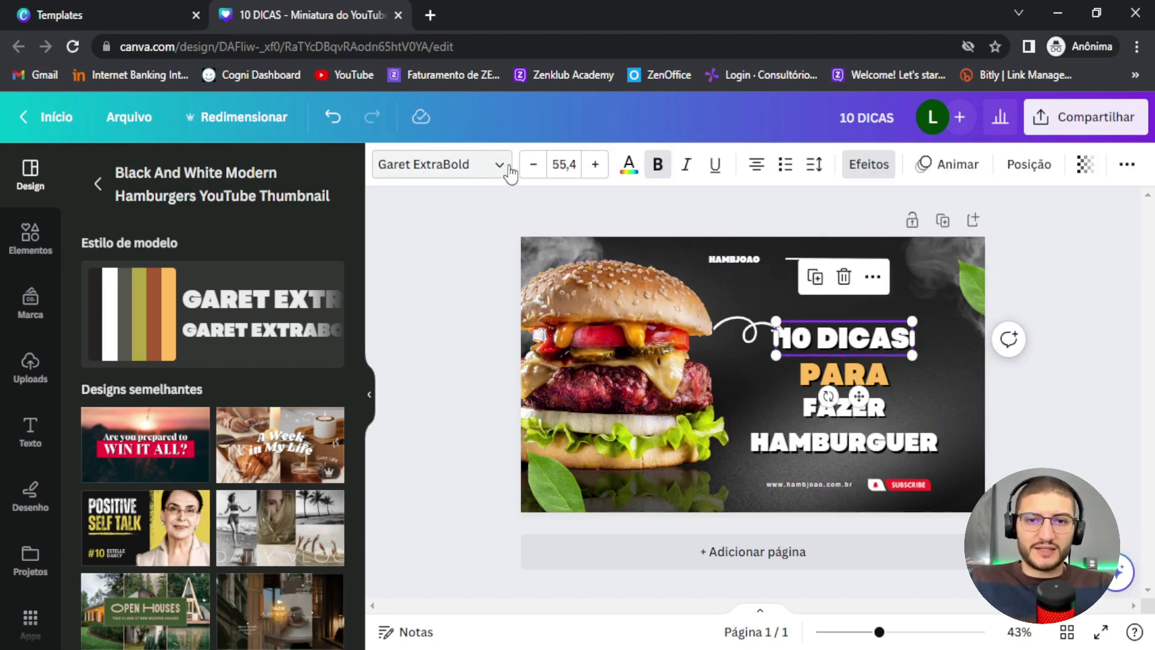
left_click(628, 164)
left_click(144, 272)
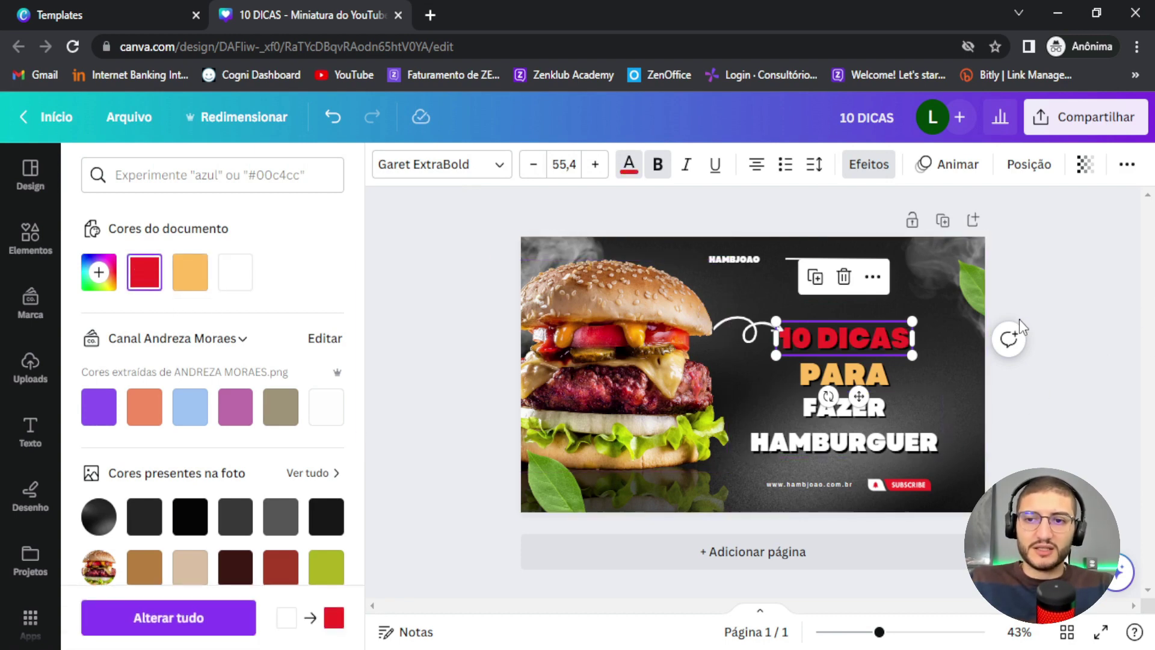
key("Escape")
Move the green leaf from the thumbnail's right edge to the gap between the burger and "PARA".
left_click(979, 290)
right_click(976, 292)
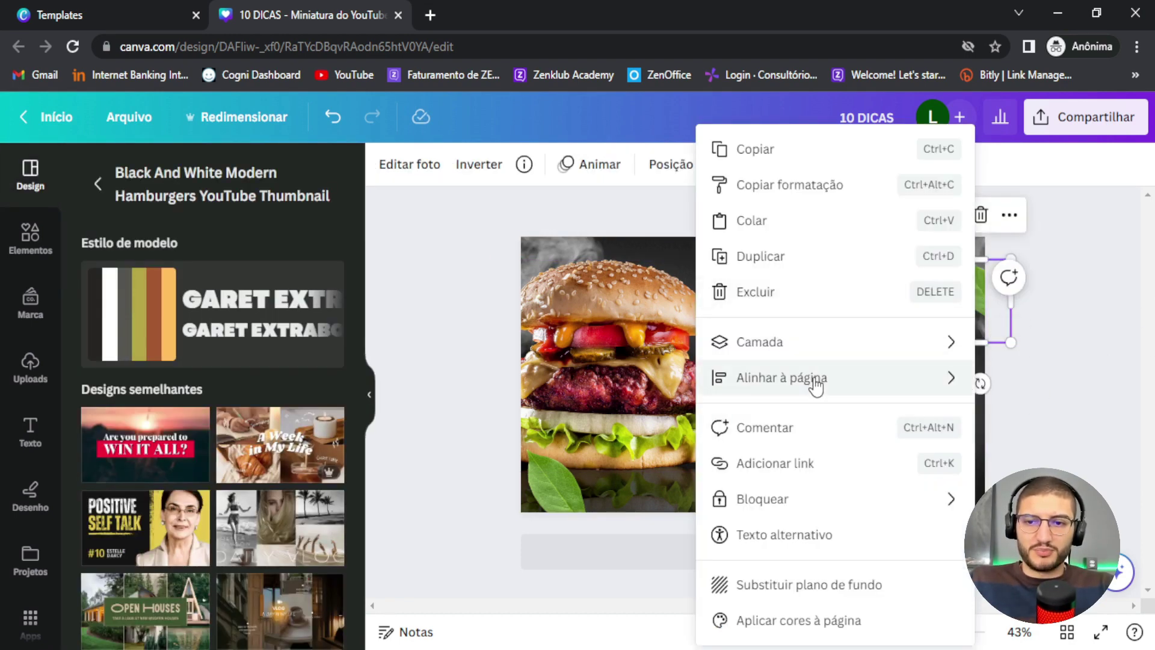
mouse_move(814, 381)
left_click(1059, 426)
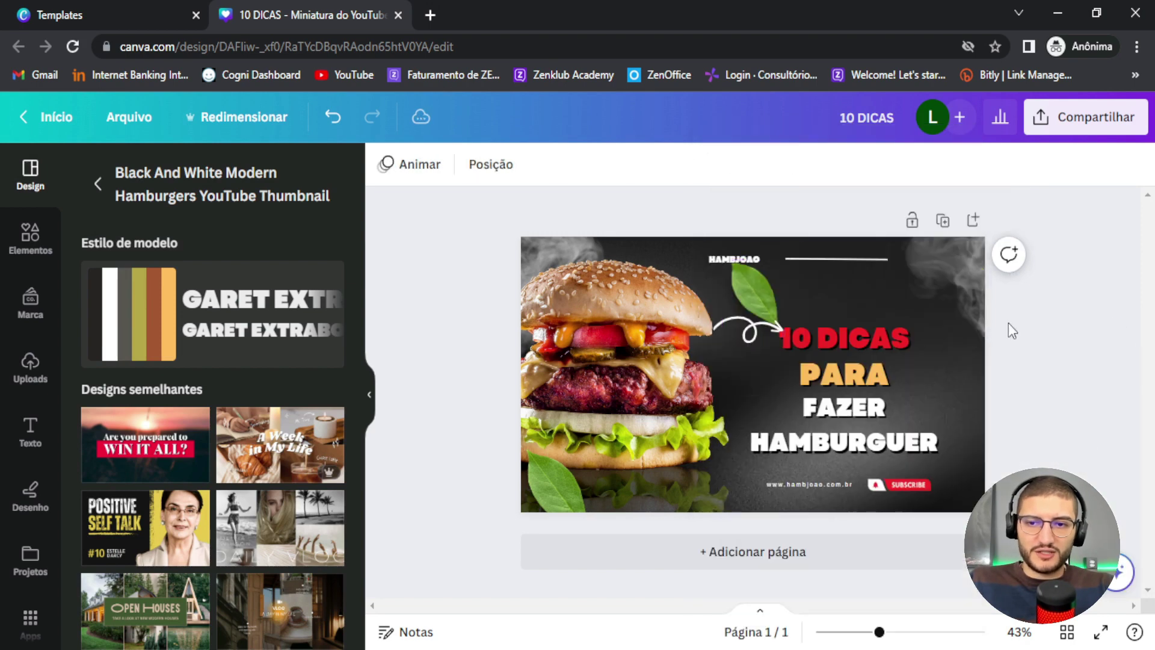
left_click_drag(759, 286, 744, 371)
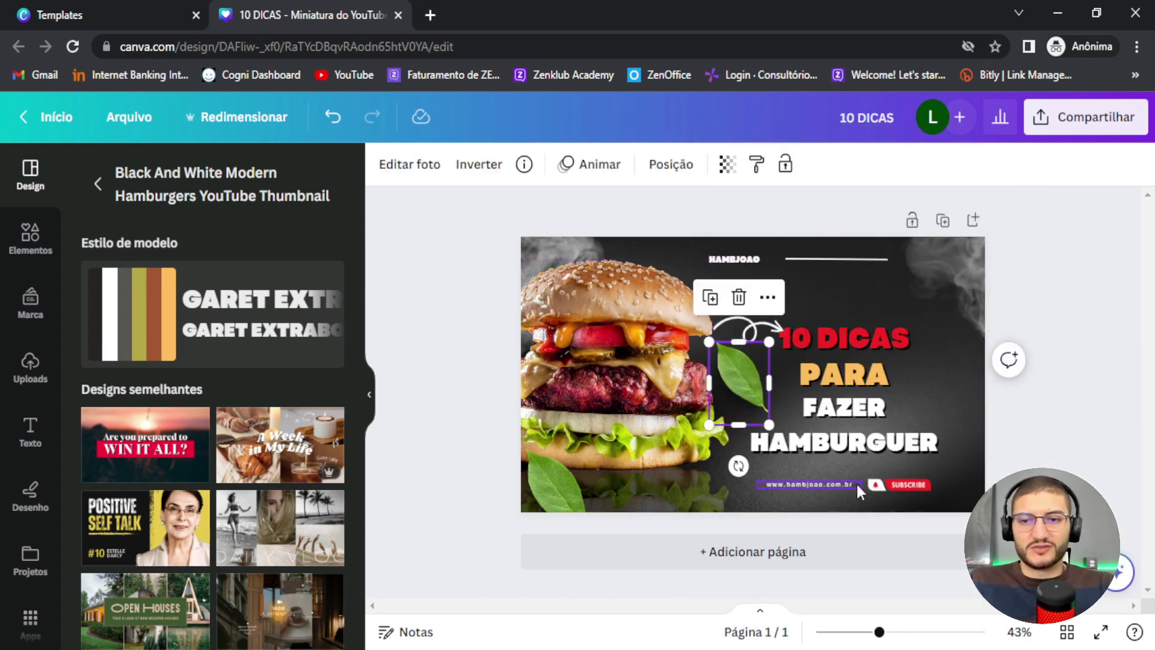
left_click(1043, 361)
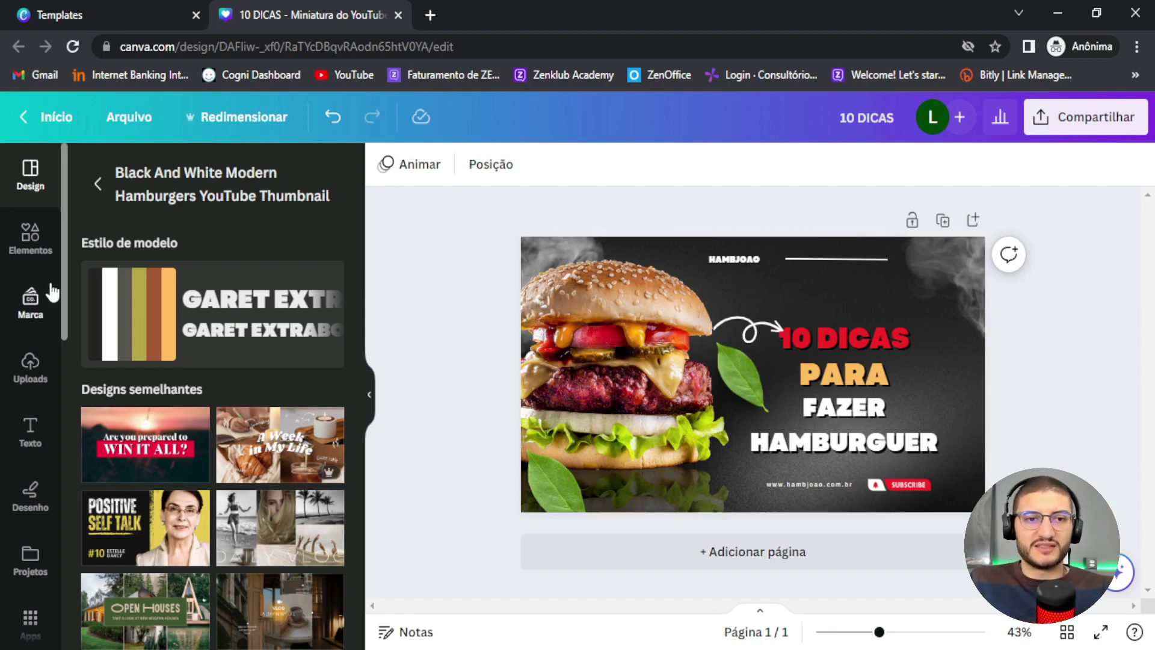
Search the templates for "psicologia" and replace the current page with the "Tenha mais alegria no seu dia" template.
left_click(100, 184)
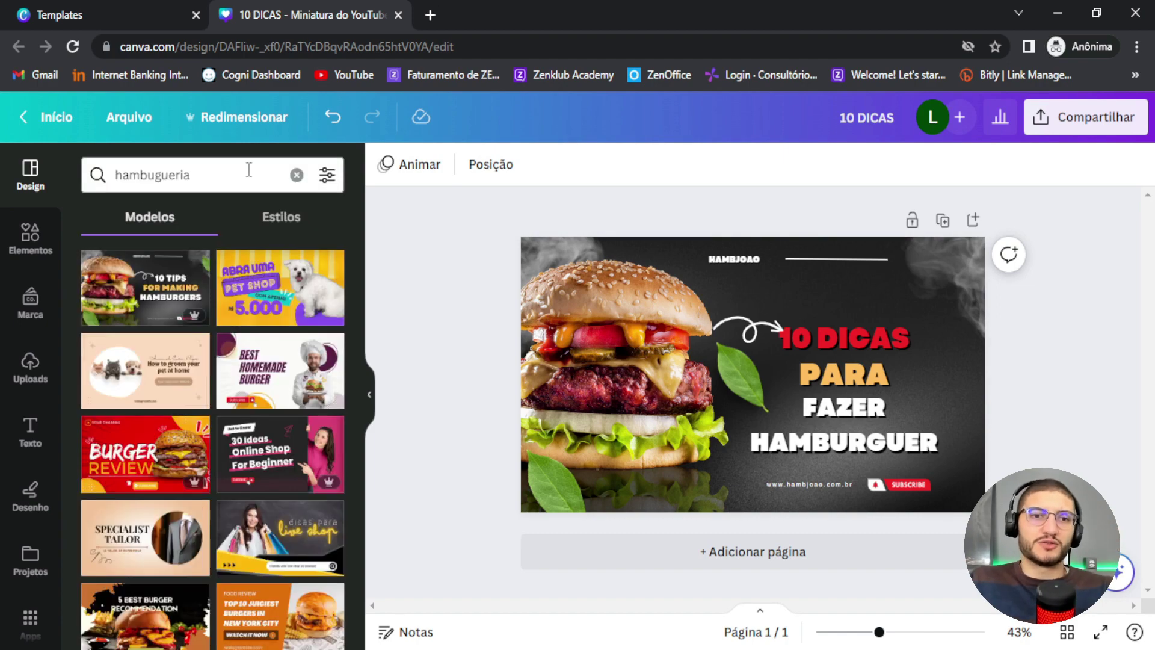
double_click(169, 180)
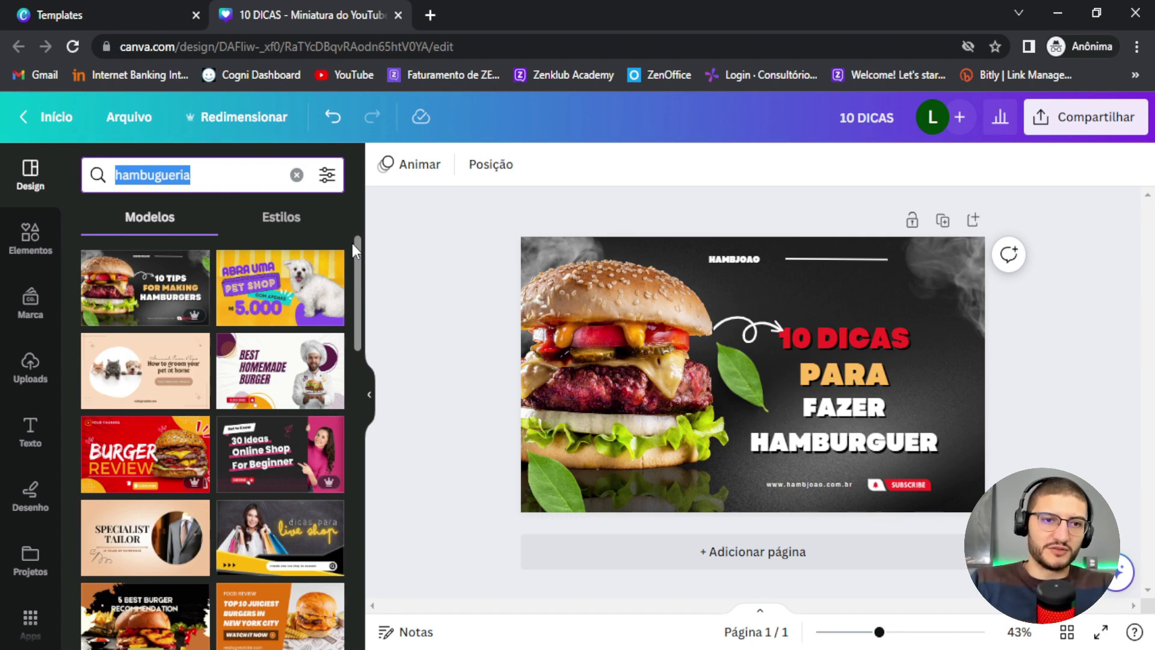
type("psicologia")
key("Return")
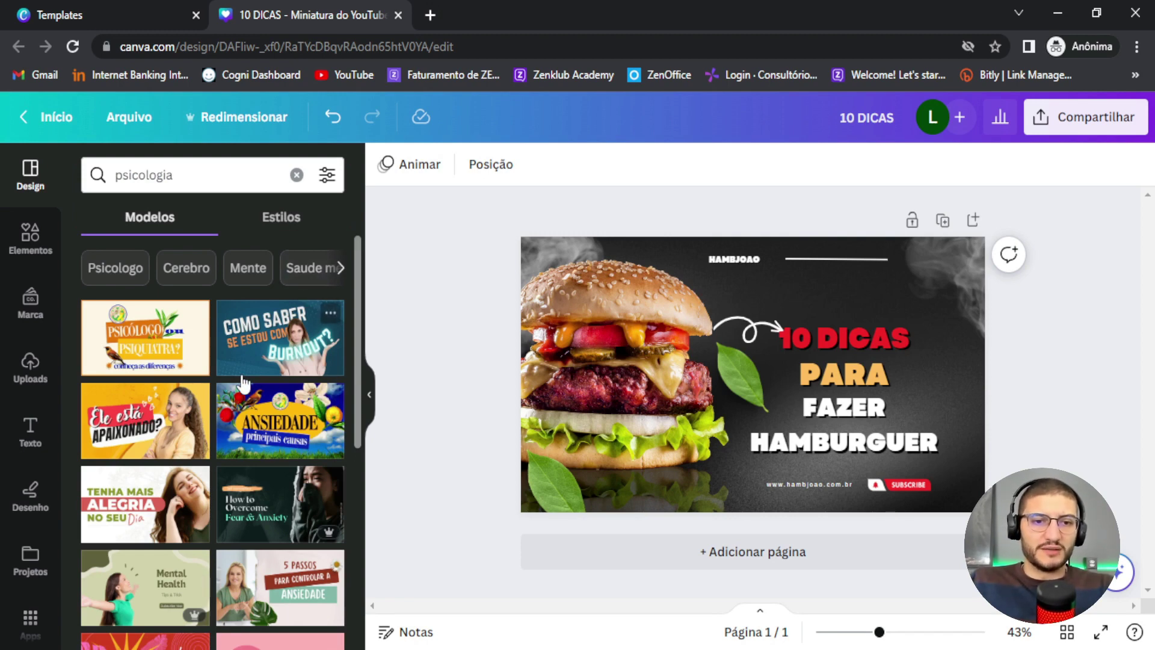
scroll(210, 429, "down", 3)
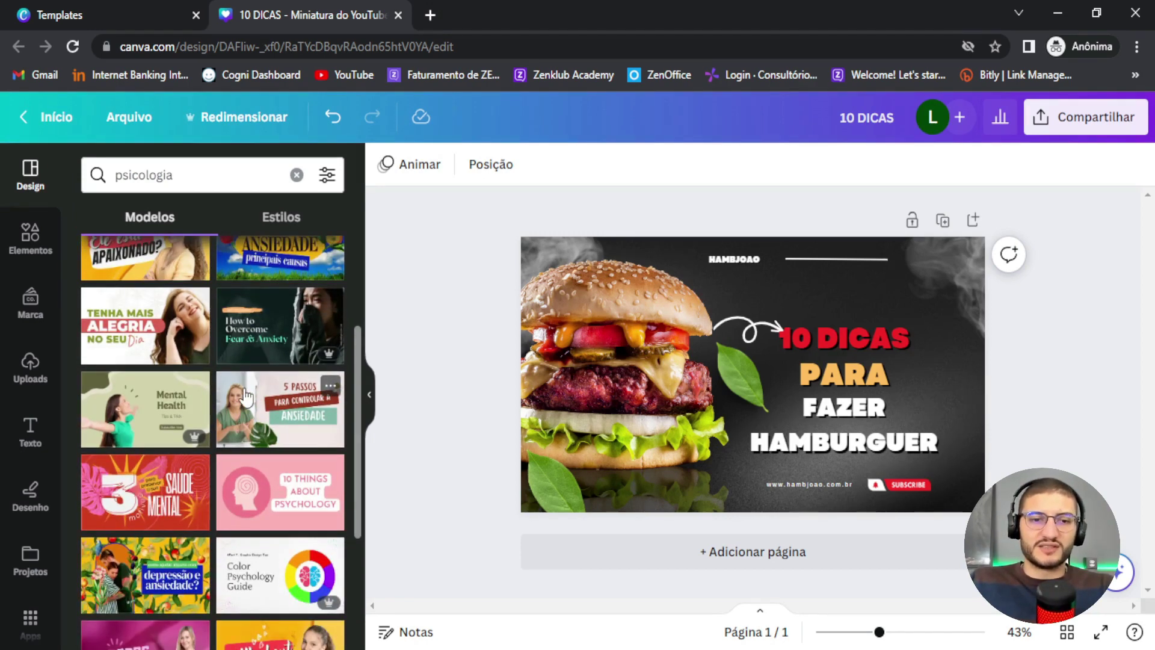
scroll(246, 397, "down", 2)
scroll(253, 497, "down", 1)
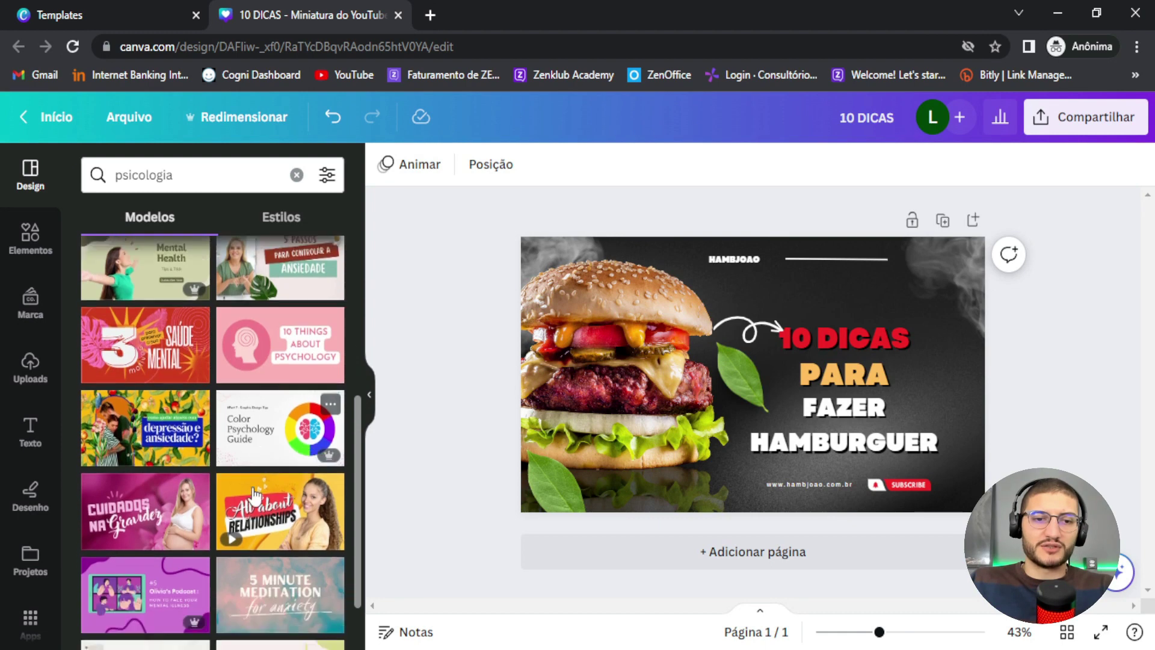
scroll(240, 490, "down", 1)
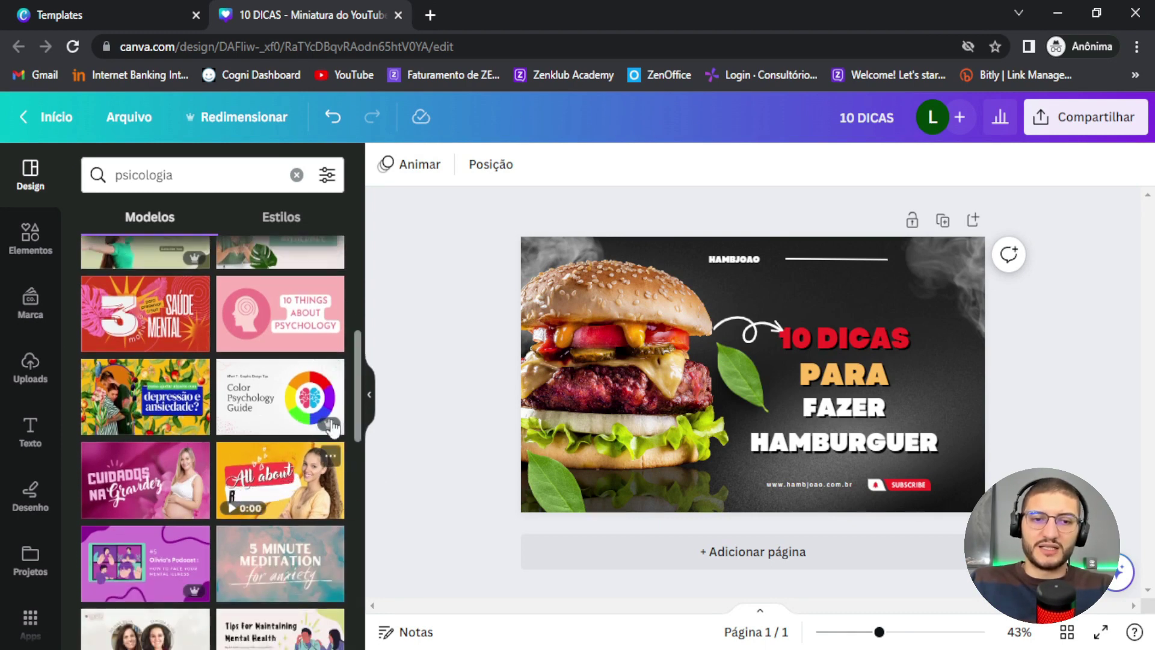
scroll(176, 314, "up", 3)
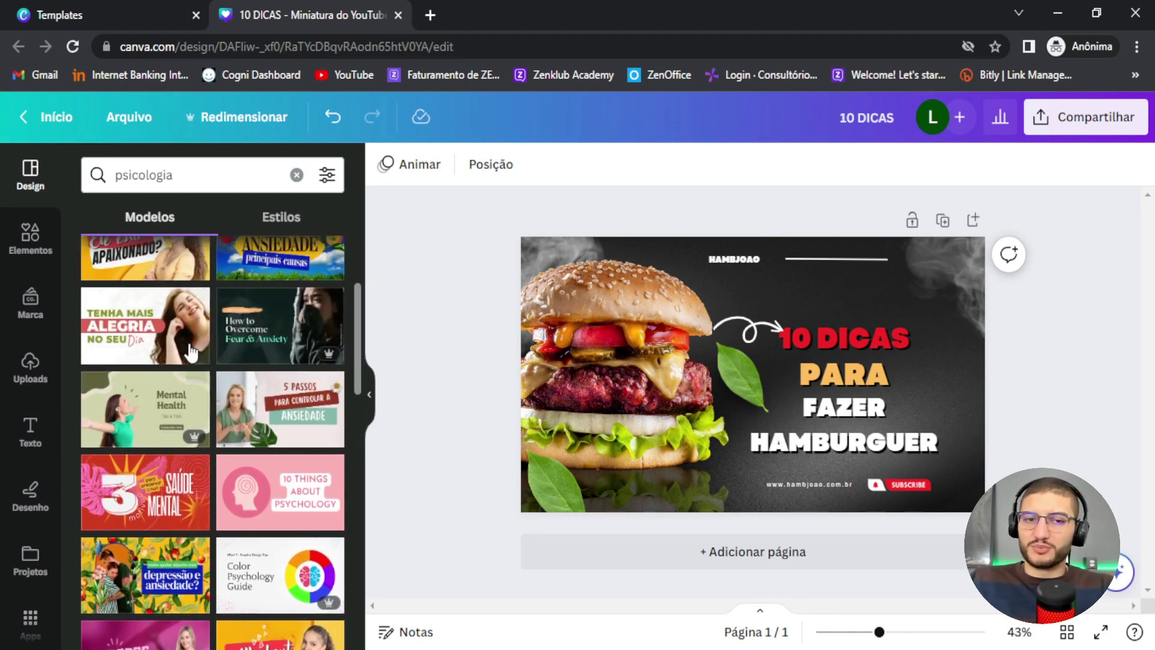
left_click(162, 342)
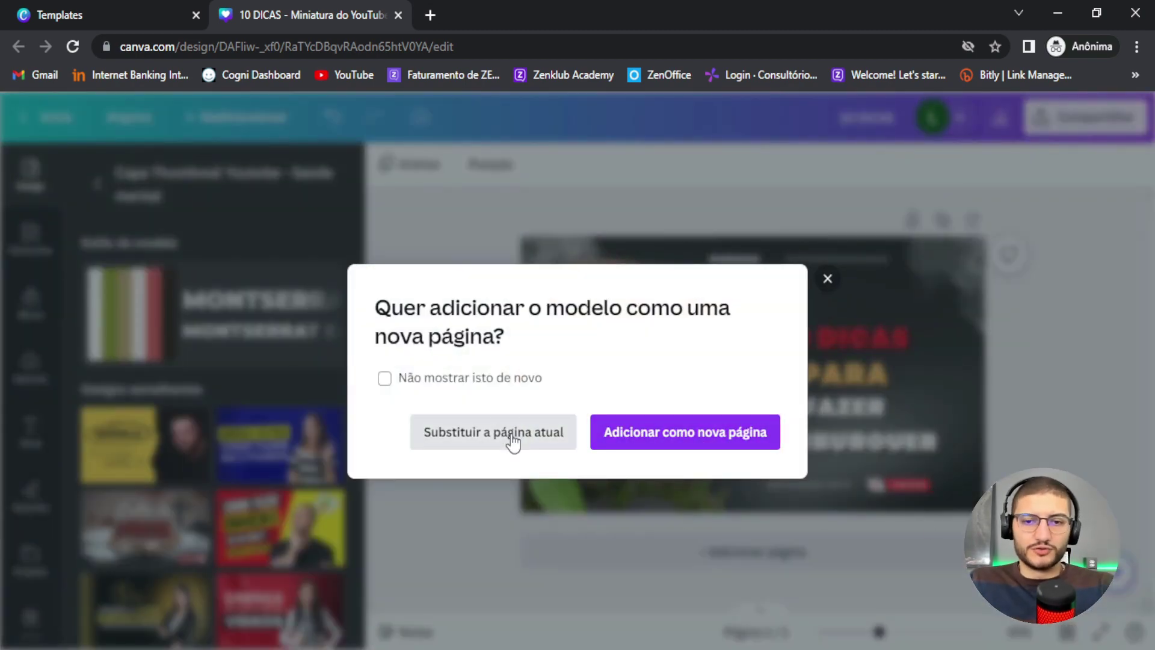
left_click(569, 423)
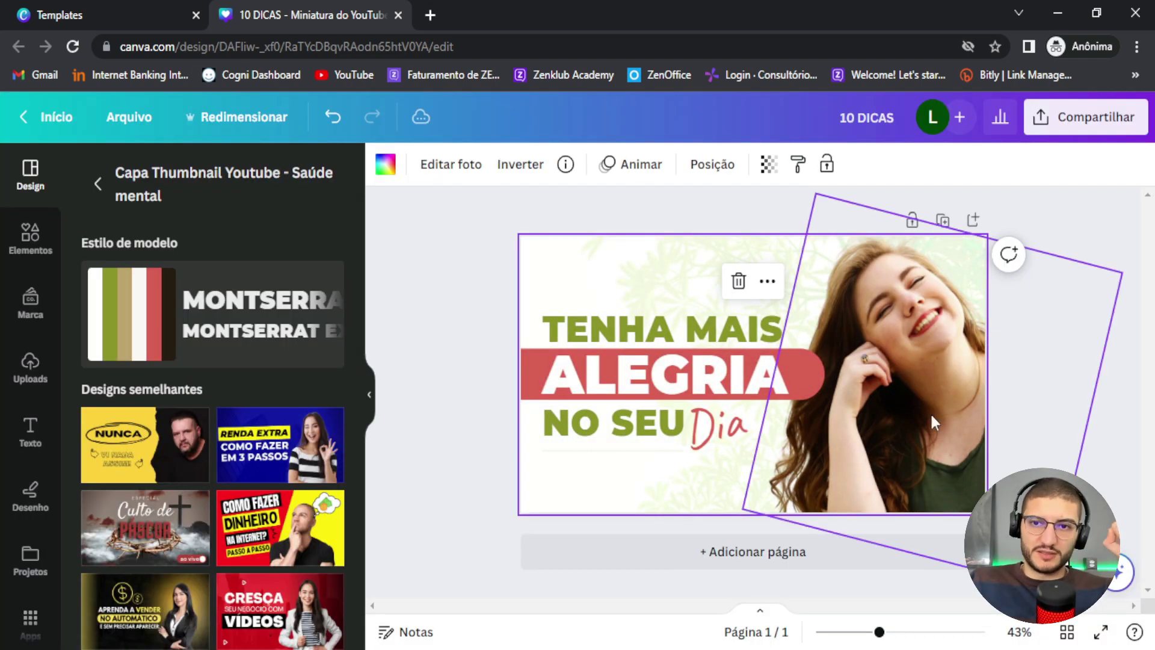
left_click_drag(474, 226, 987, 533)
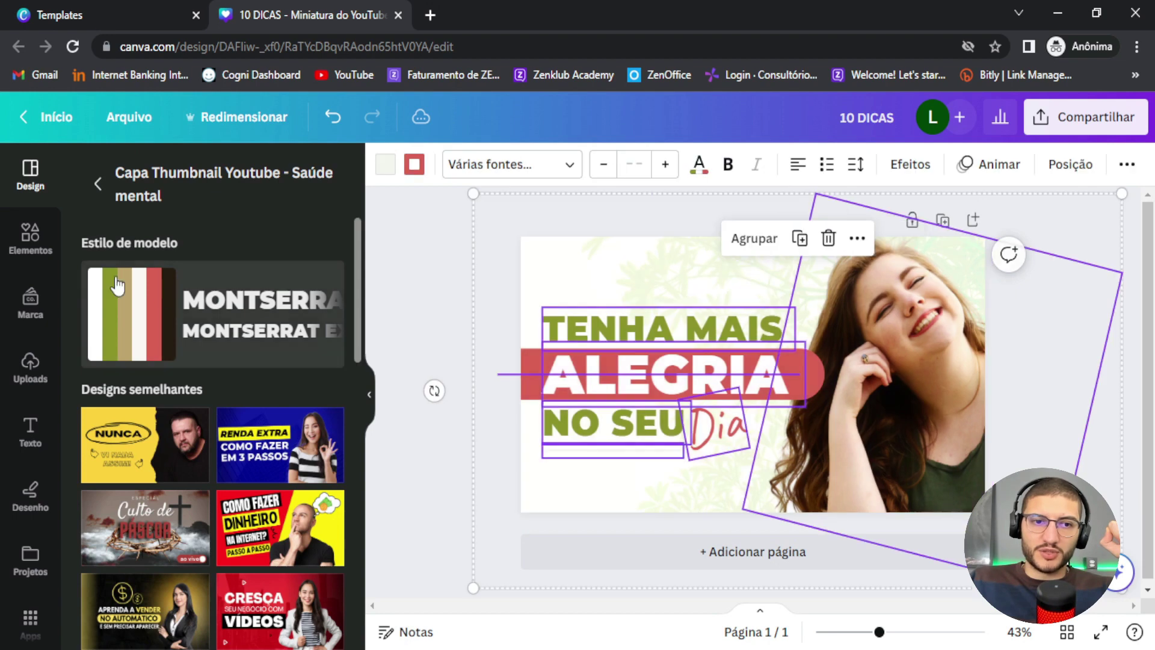
left_click(433, 257)
left_click(735, 330)
left_click(735, 330)
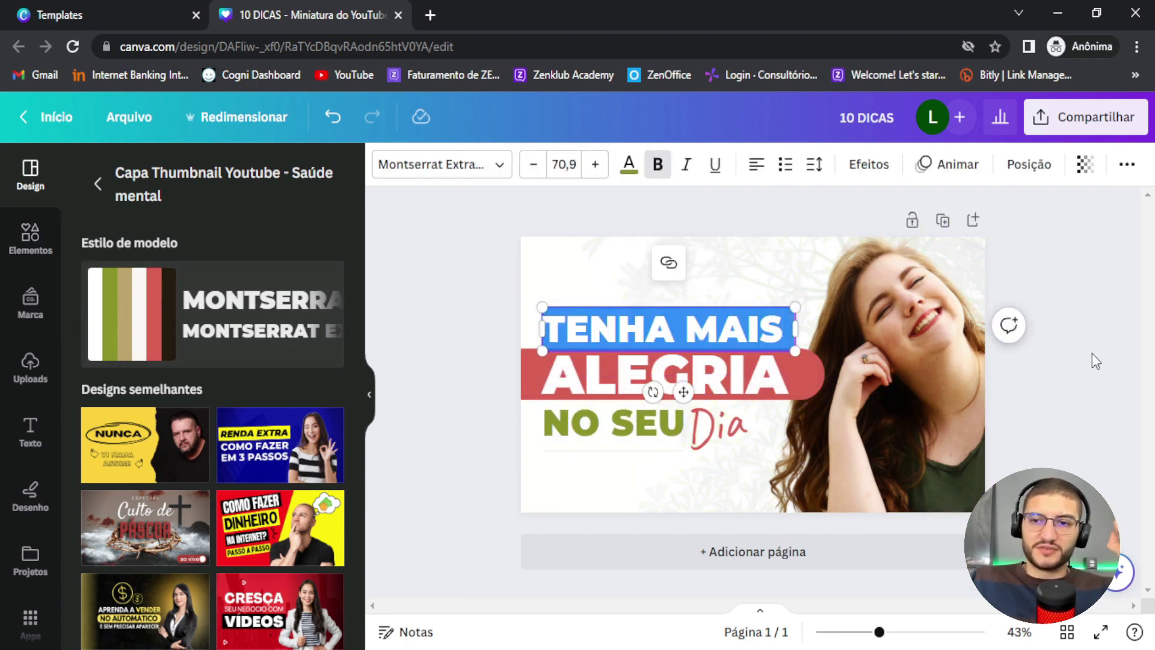
left_click(1085, 347)
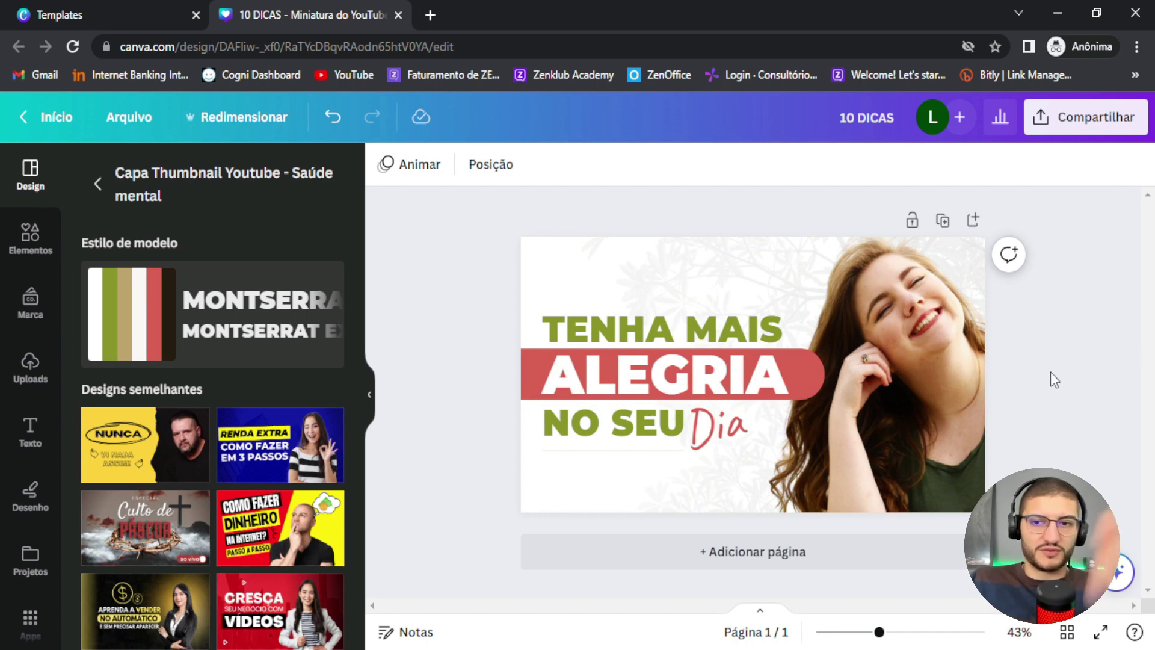
Replace the template's smiling woman with the "psicologa" search photo of a seated woman in a blue shirt, placed at the thumbnail's right edge.
left_click(909, 353)
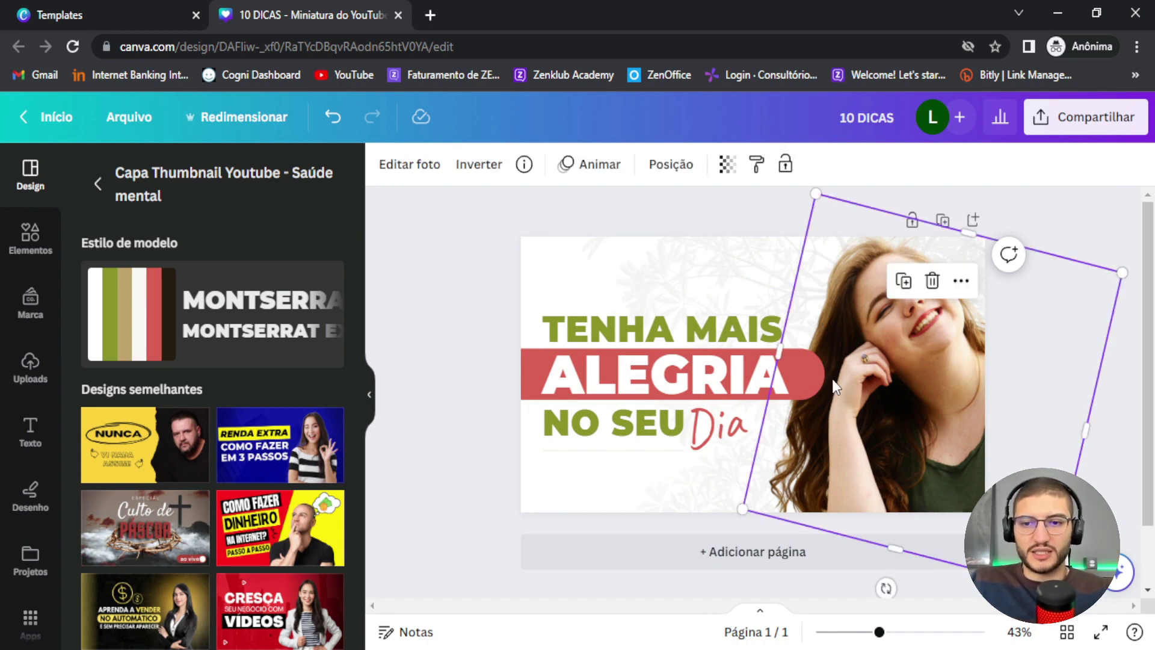
key("Delete")
left_click(30, 237)
left_click(207, 176)
type("psicologa")
key("Return")
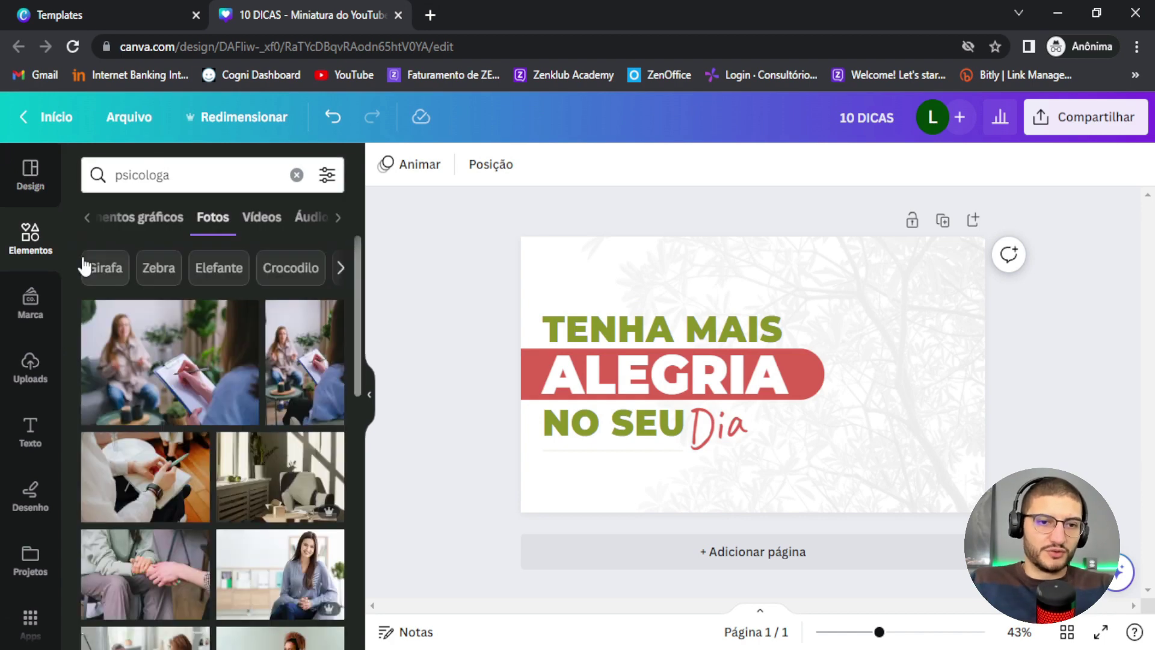
left_click(289, 581)
left_click_drag(850, 372, 946, 348)
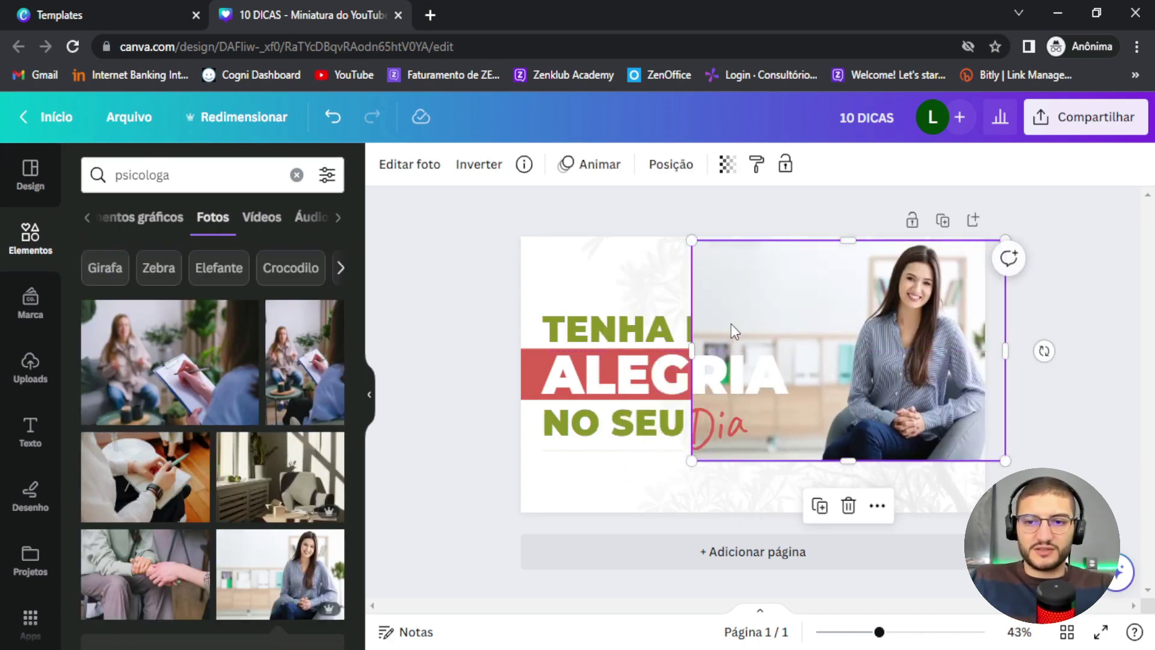
Crop the empty left part off the seated woman's photo and apply the background remover to it.
left_click_drag(691, 350, 825, 361)
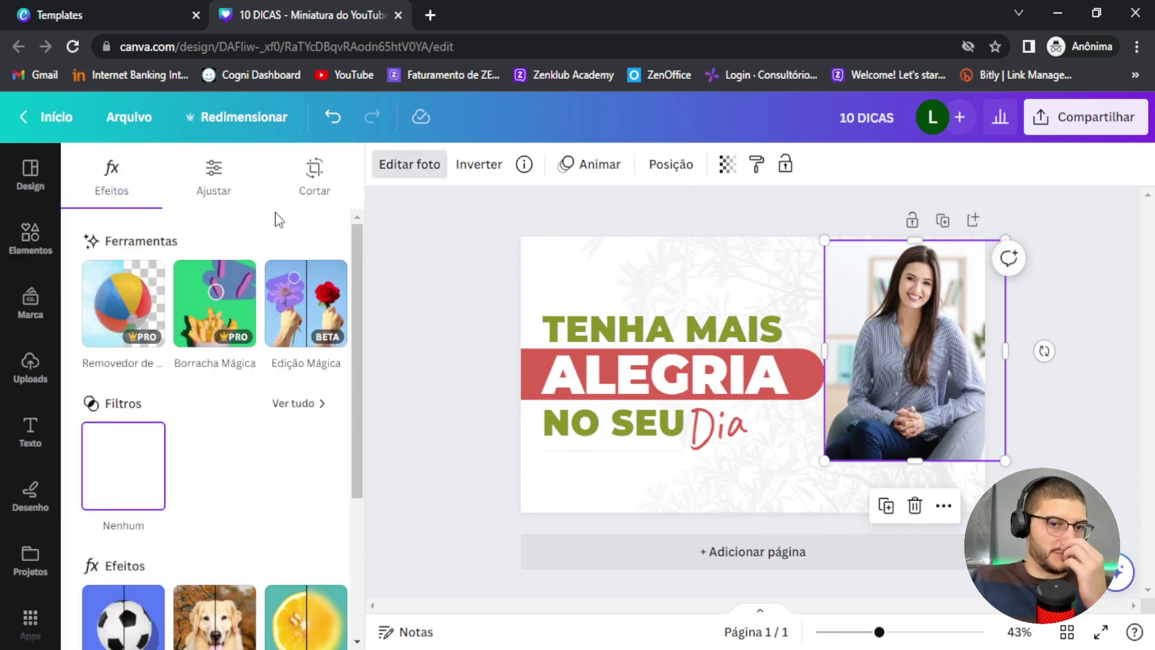
left_click(127, 349)
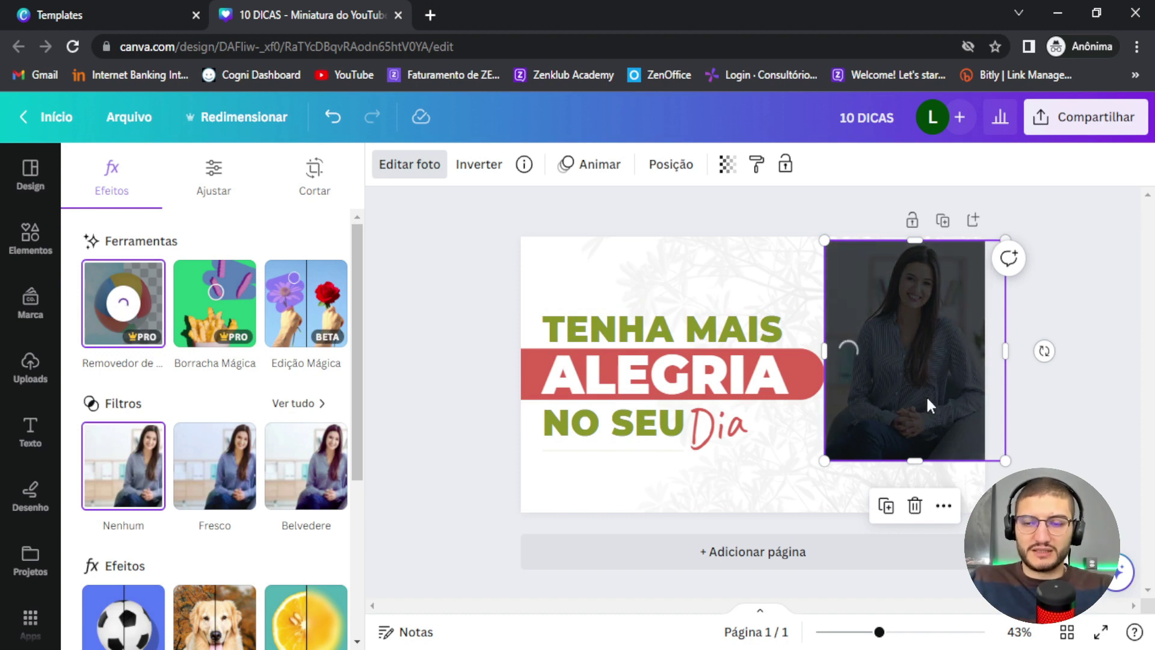
Change the headline's "TENHA MAIS" line to "10 DICAS" and the word on the red banner to "DE".
double_click(662, 320)
type("10 DICAS")
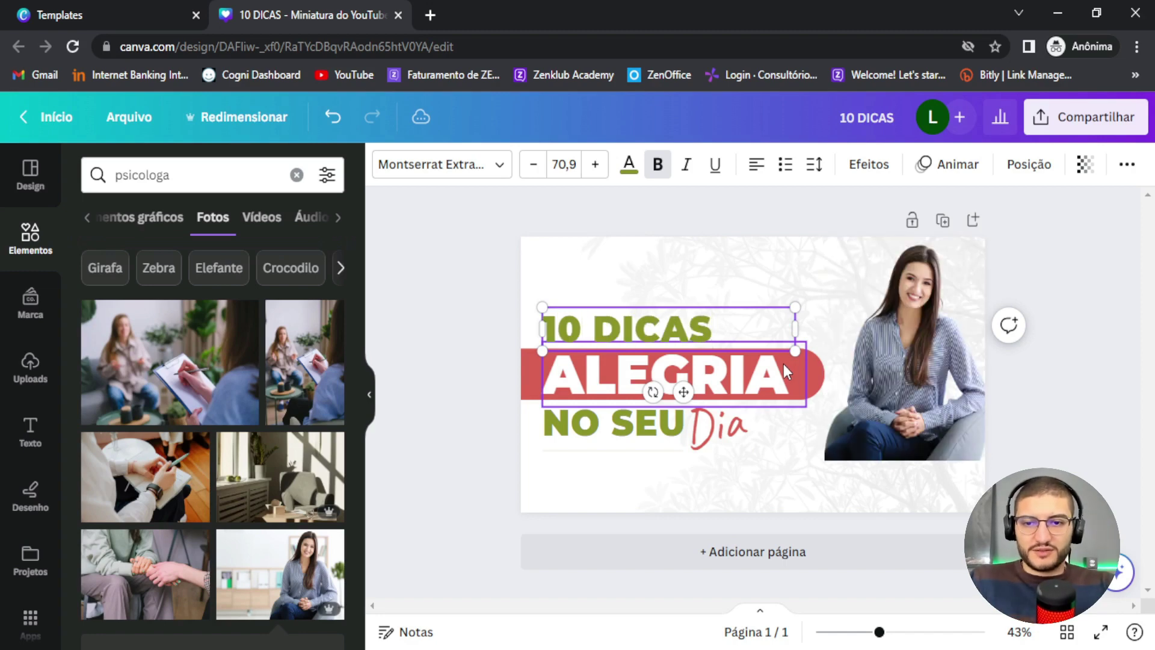
double_click(748, 371)
type("DE")
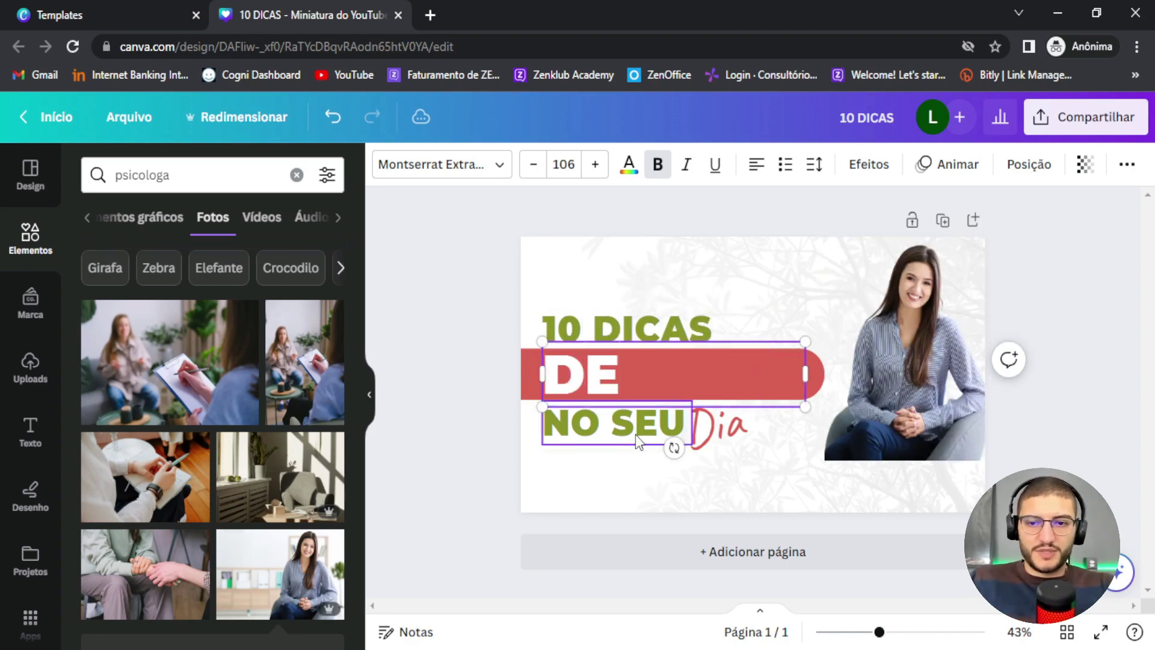
Replace the "NO SEU" line below the red banner with "PSICOLOGIA", keeping the text box in its original position.
left_click(626, 444)
left_click_drag(625, 444, 608, 445)
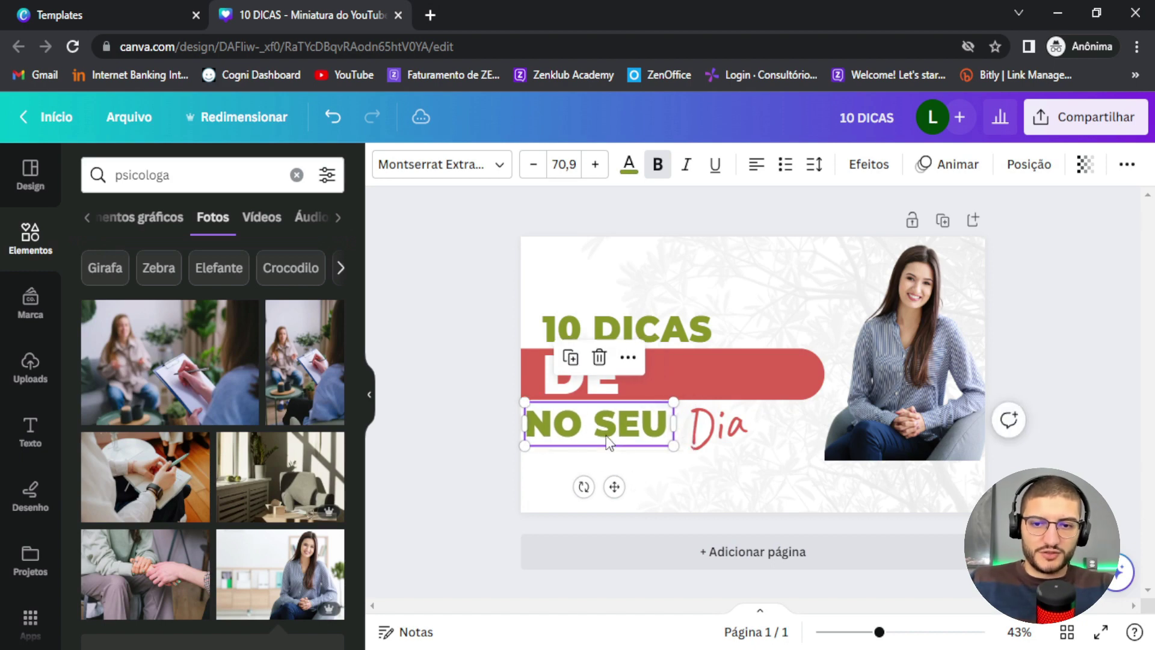
key("ctrl+z")
double_click(606, 434)
key("ctrl+a")
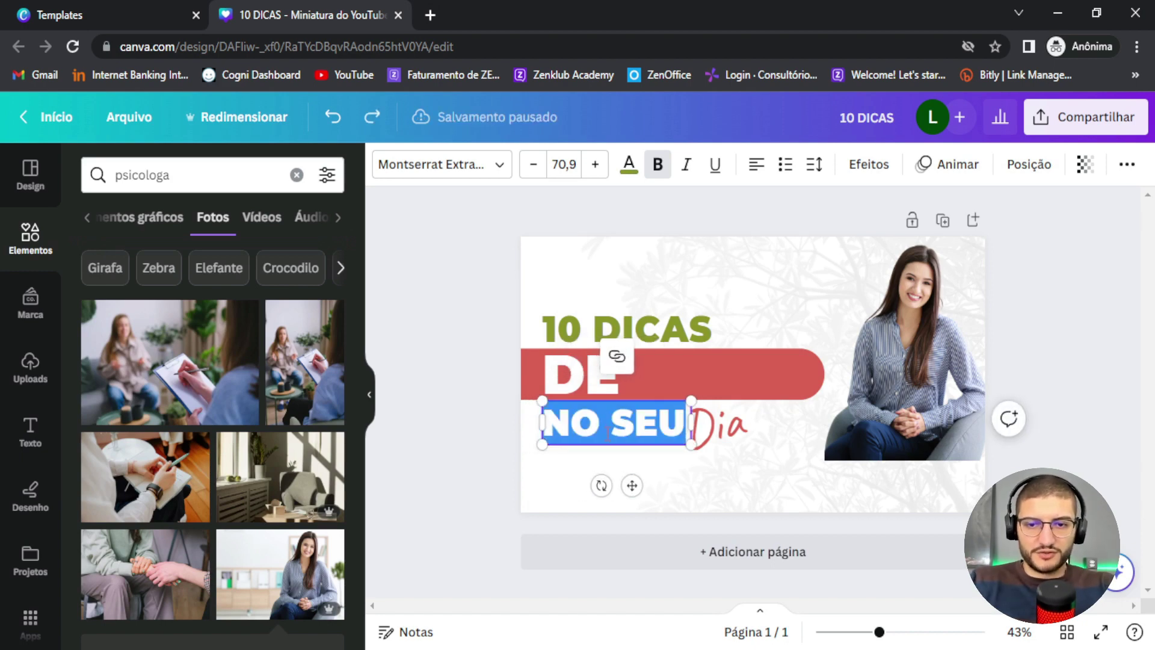
type("PSICOLOGIA")
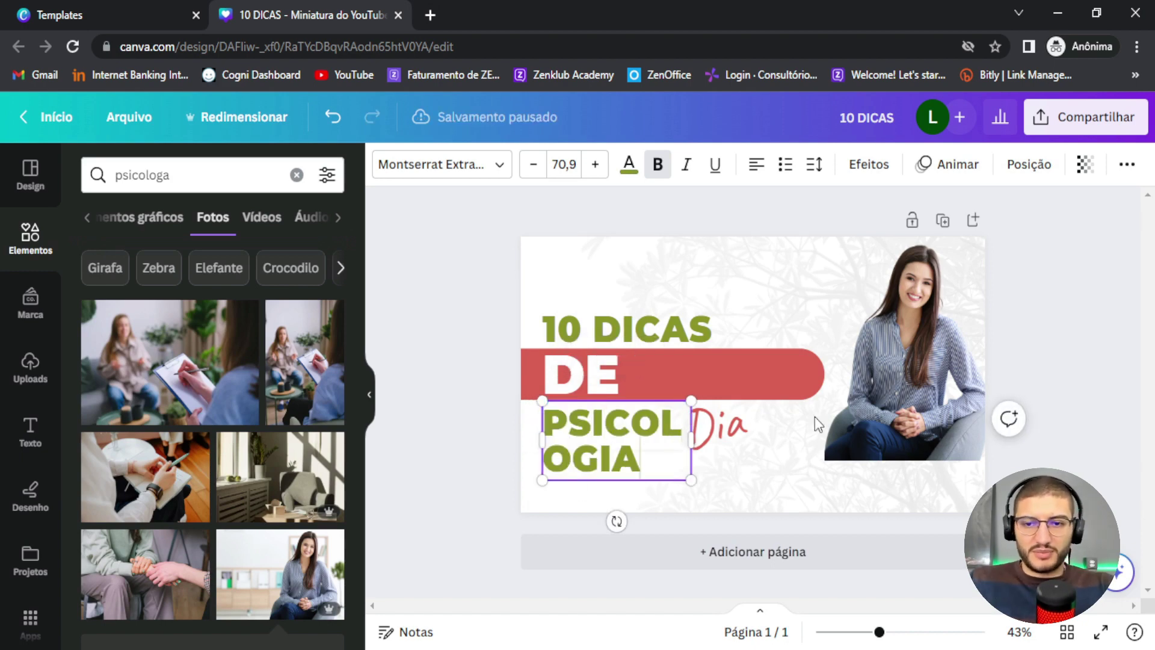
Delete the handwritten "Dia" and widen the "PSICOLOGIA" text box until the word fits on one line.
left_click(696, 425)
key("Delete")
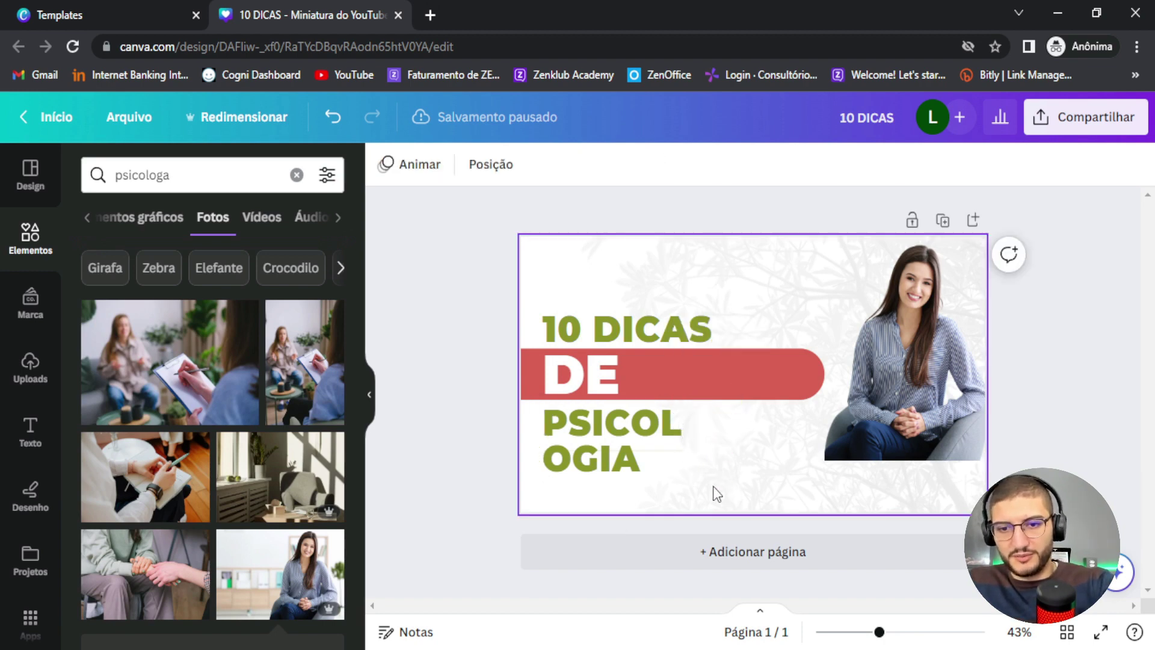
left_click(675, 438)
left_click_drag(694, 434, 794, 443)
Enlarge the seated woman's photo down to the thumbnail's lower edge and send it to the back, behind the headline.
left_click(836, 451)
left_click_drag(823, 460, 740, 563)
right_click(901, 412)
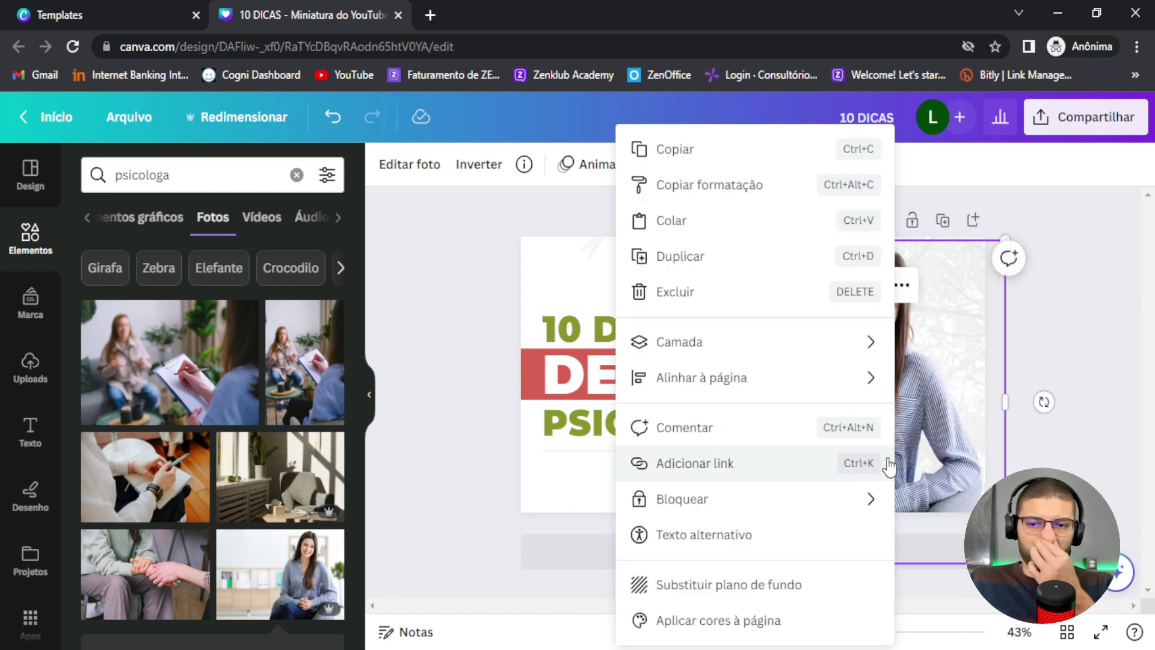
mouse_move(734, 354)
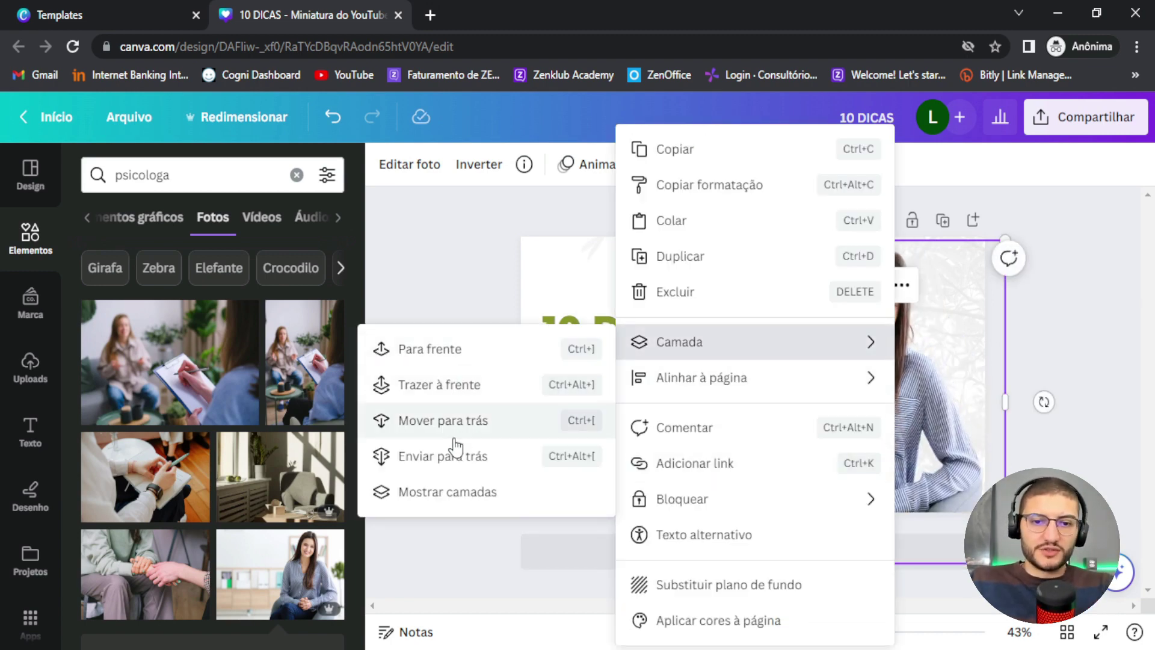
left_click(446, 456)
left_click(1094, 275)
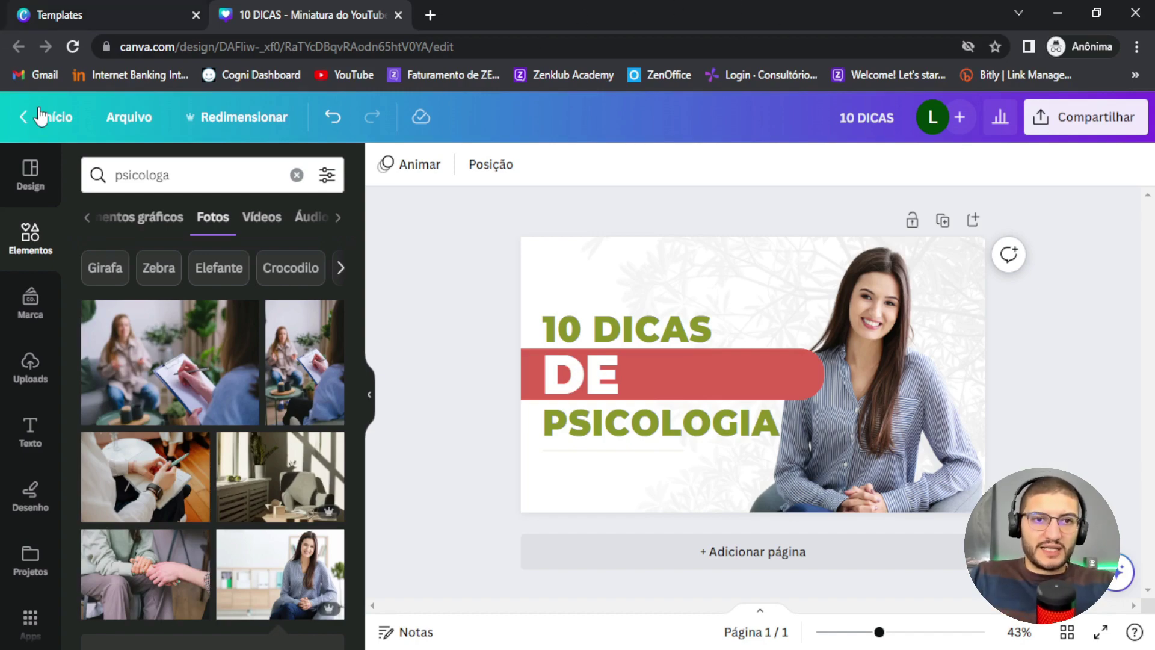
Close the thumbnail design and create a new square Instagram post design, found by searching the design types for "INSTAGRAM".
left_click(175, 12)
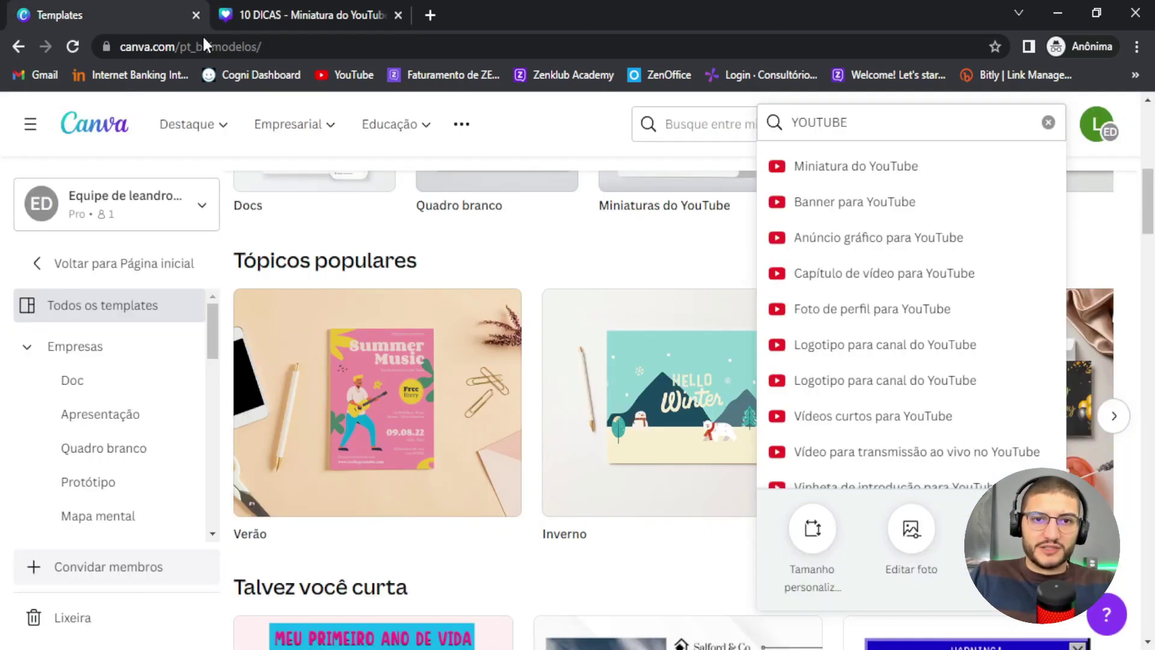
left_click(671, 275)
left_click(265, 12)
key("ctrl+w")
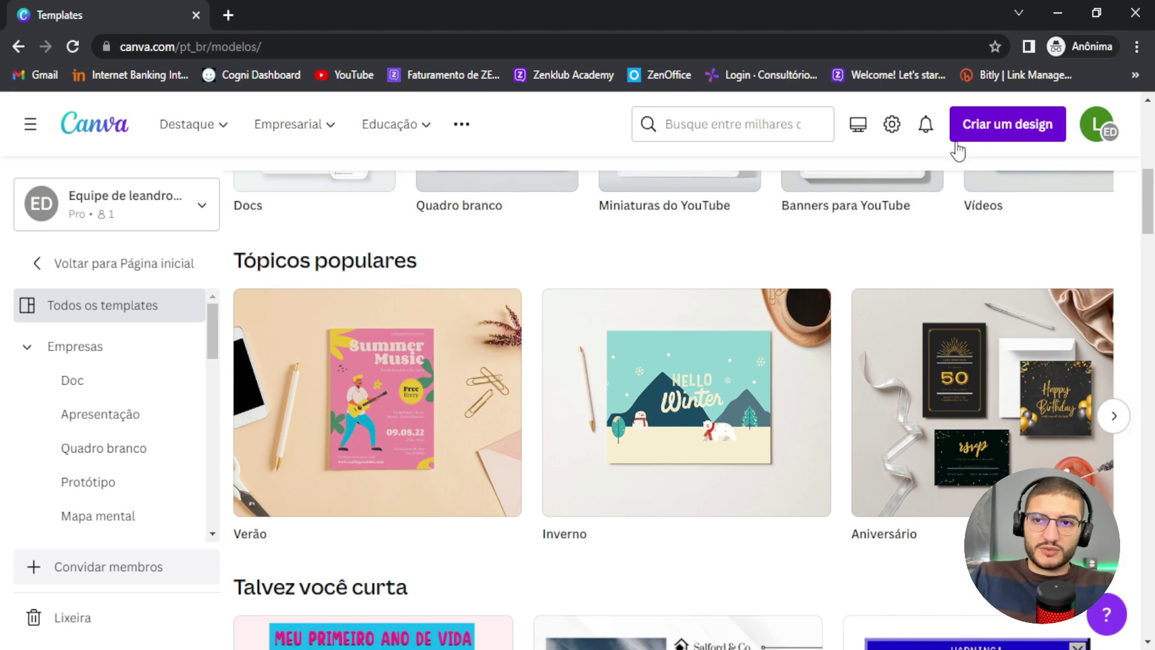
left_click(1003, 133)
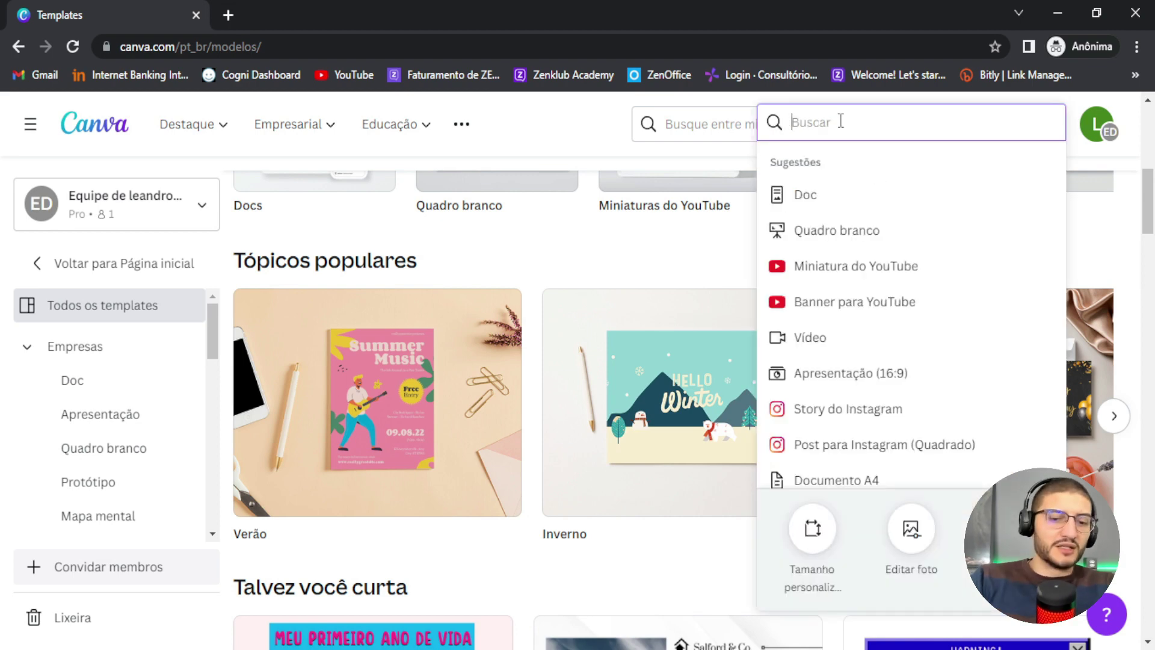
type("INSTAGRAM")
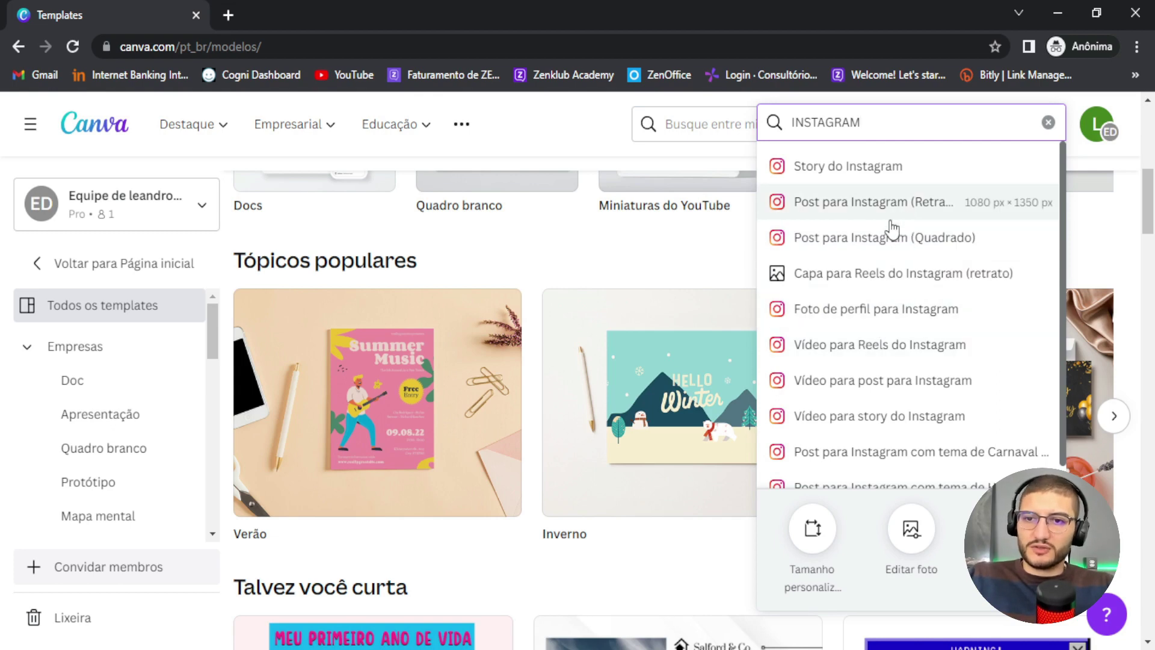
left_click(889, 236)
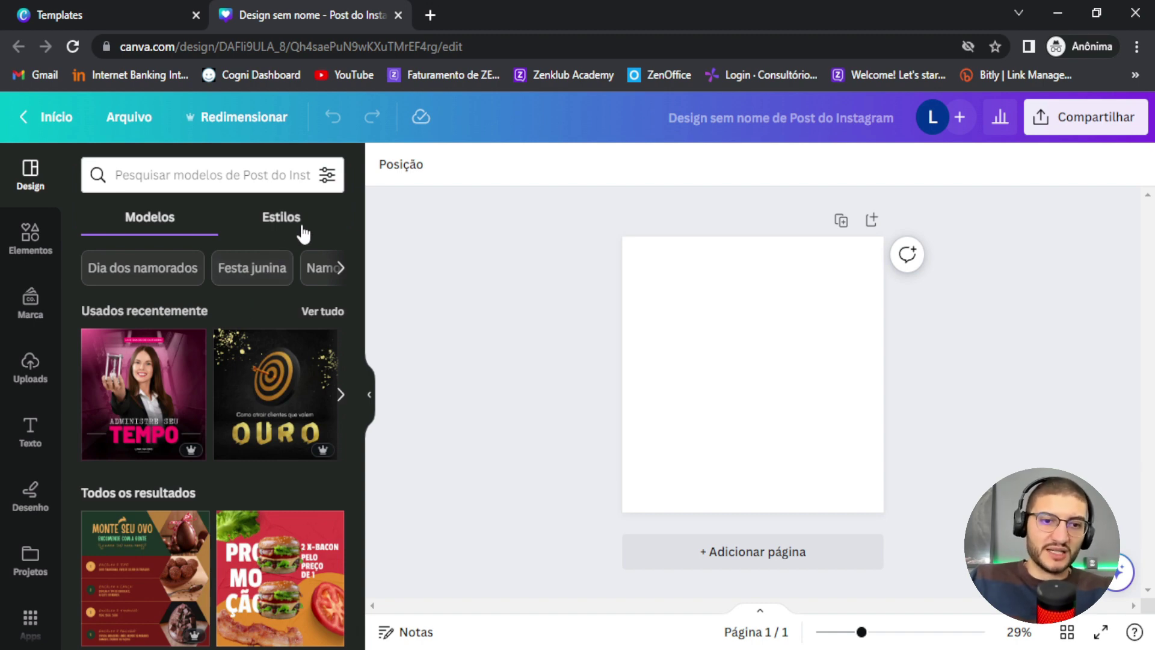
Search the Instagram post templates for "HAMBURGUER".
left_click(199, 170)
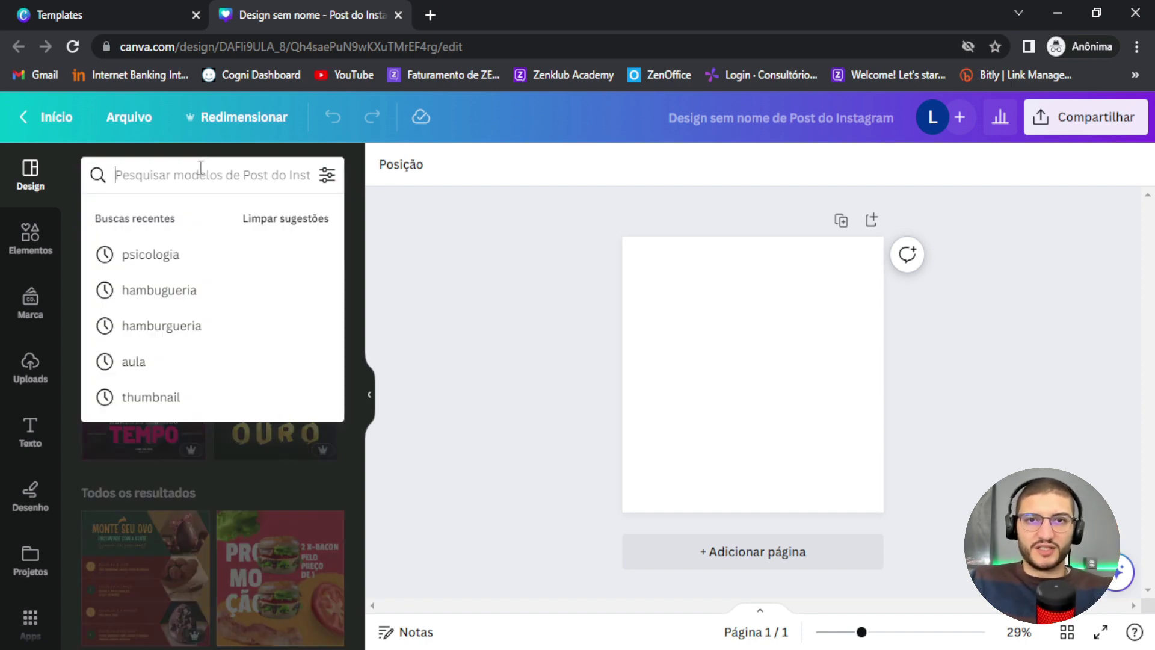
type("HAMBURGUER")
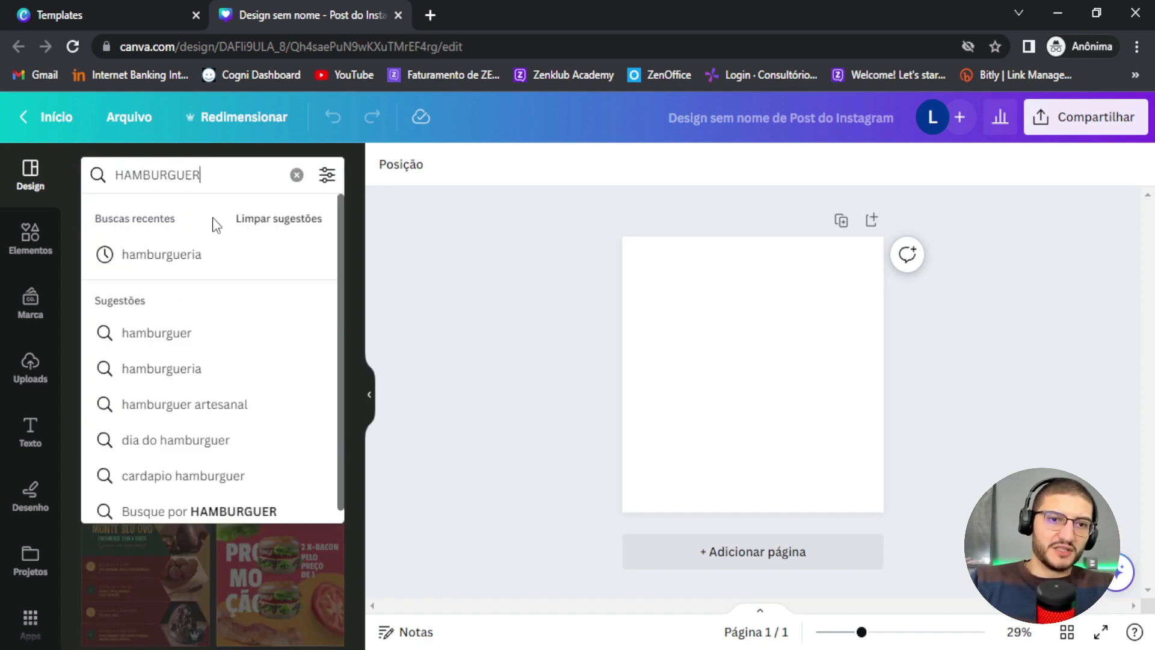
key("Return")
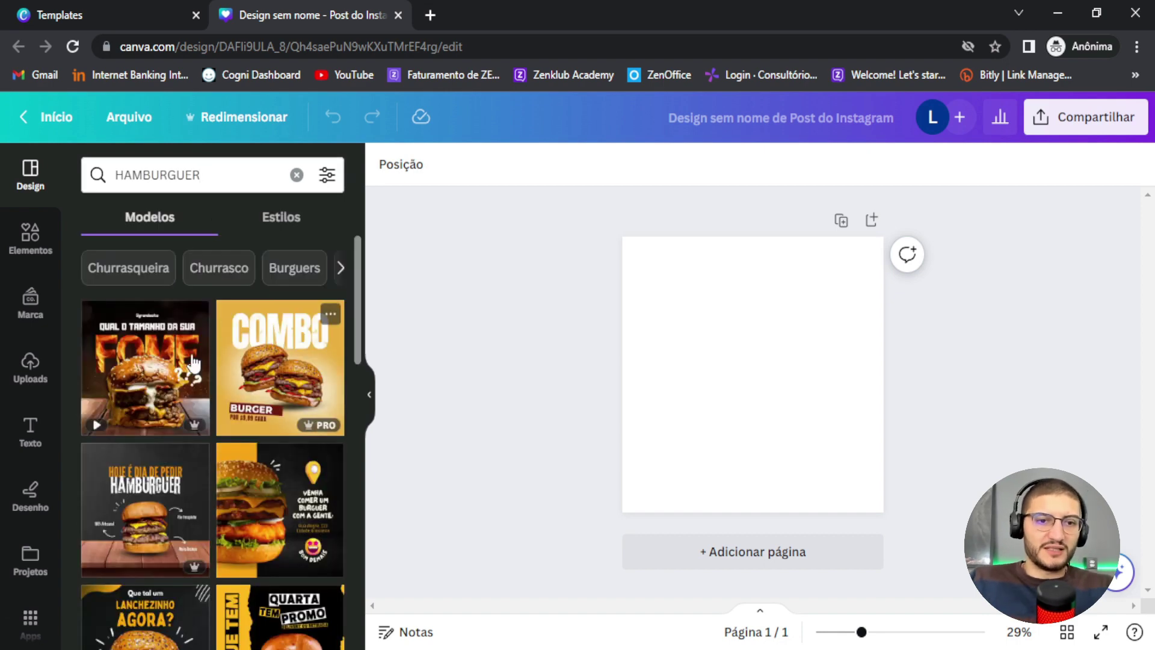
Try the "Qual o tamanho da sua fome" and "A felicidade está nas coisas mais simples" templates on the page.
left_click(152, 394)
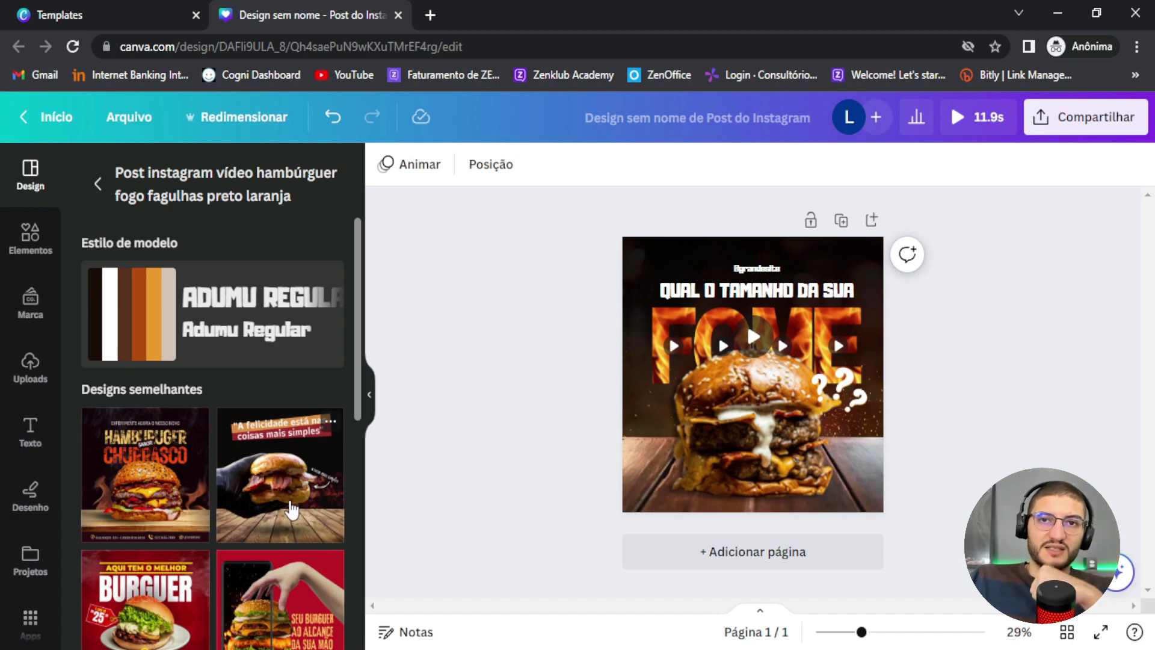
left_click(295, 482)
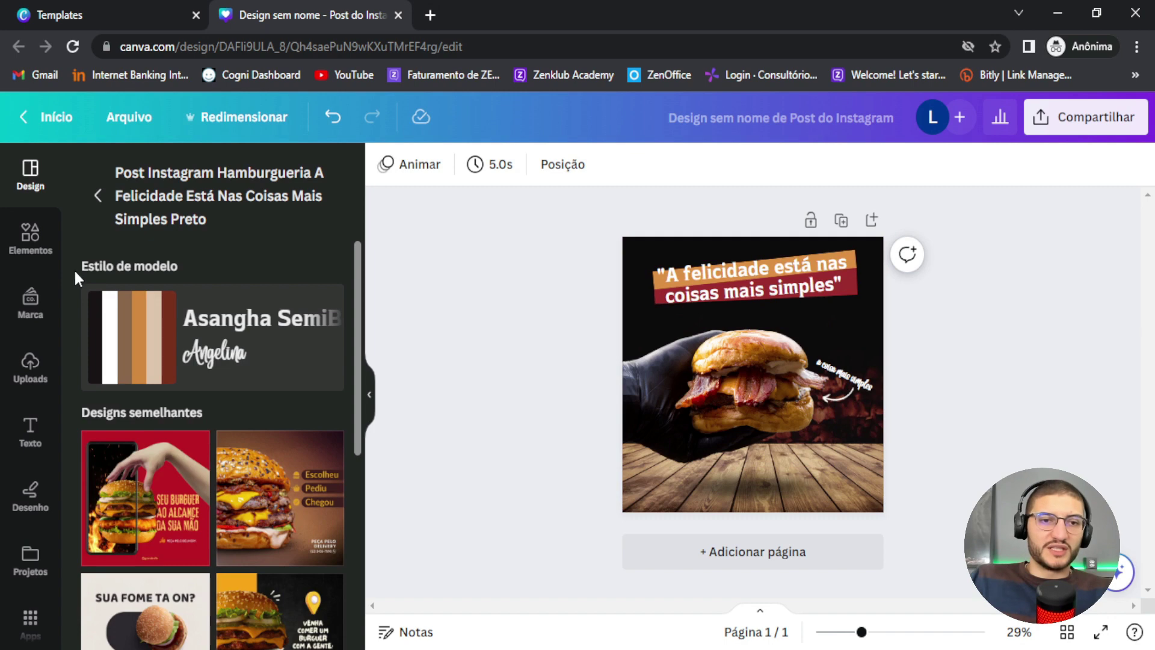
Return to the hamburger template results and apply the yellow "COMBO" burger template to the page.
left_click(98, 196)
scroll(289, 361, "down", 3)
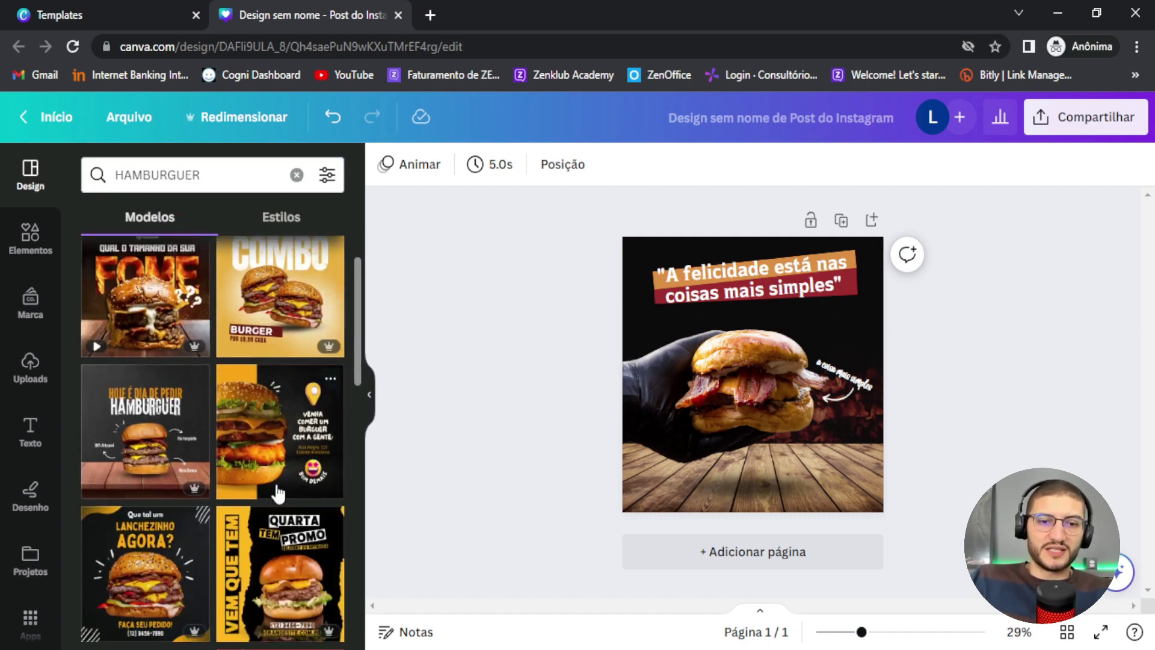
left_click(308, 278)
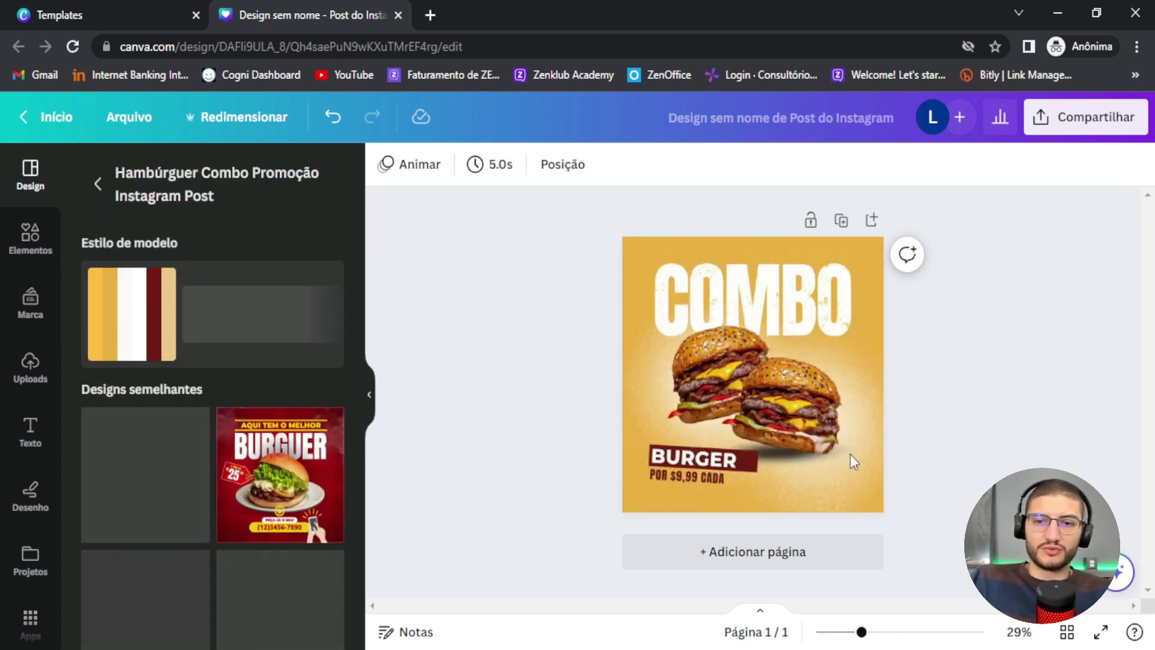
left_click(760, 416)
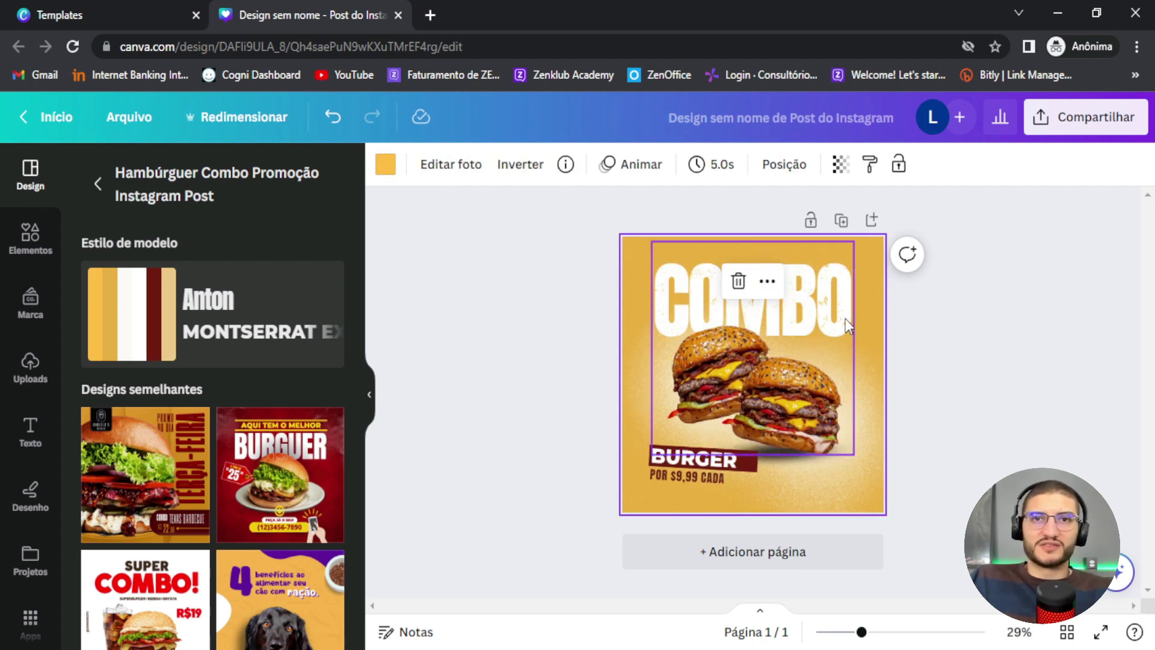
left_click_drag(587, 317, 896, 550)
left_click(1009, 311)
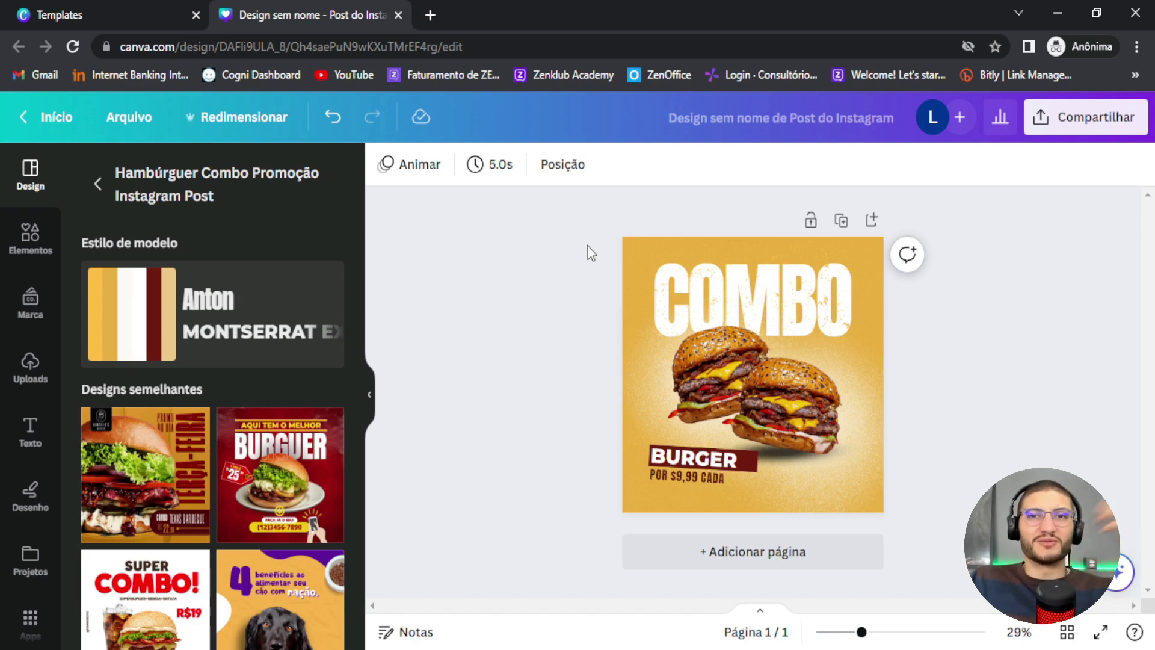
left_click_drag(595, 189, 883, 566)
left_click(904, 374)
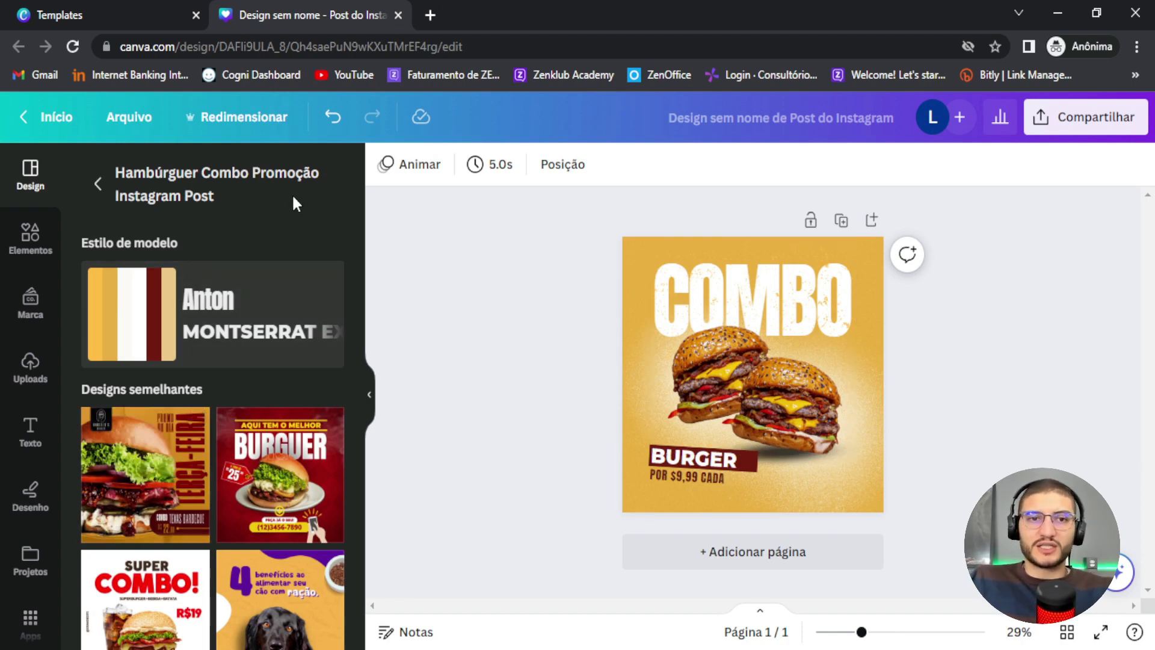
Replace the current page with the "TERÇA-FEIRA" design from the similar burger promotion collection.
left_click(171, 358)
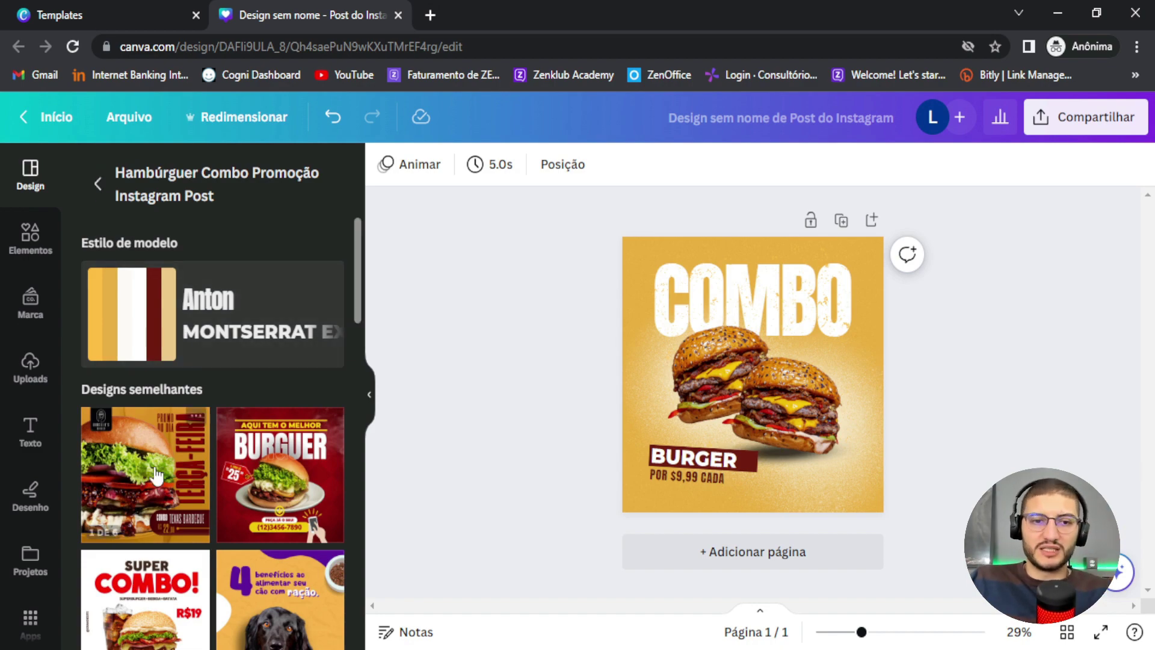
left_click(168, 361)
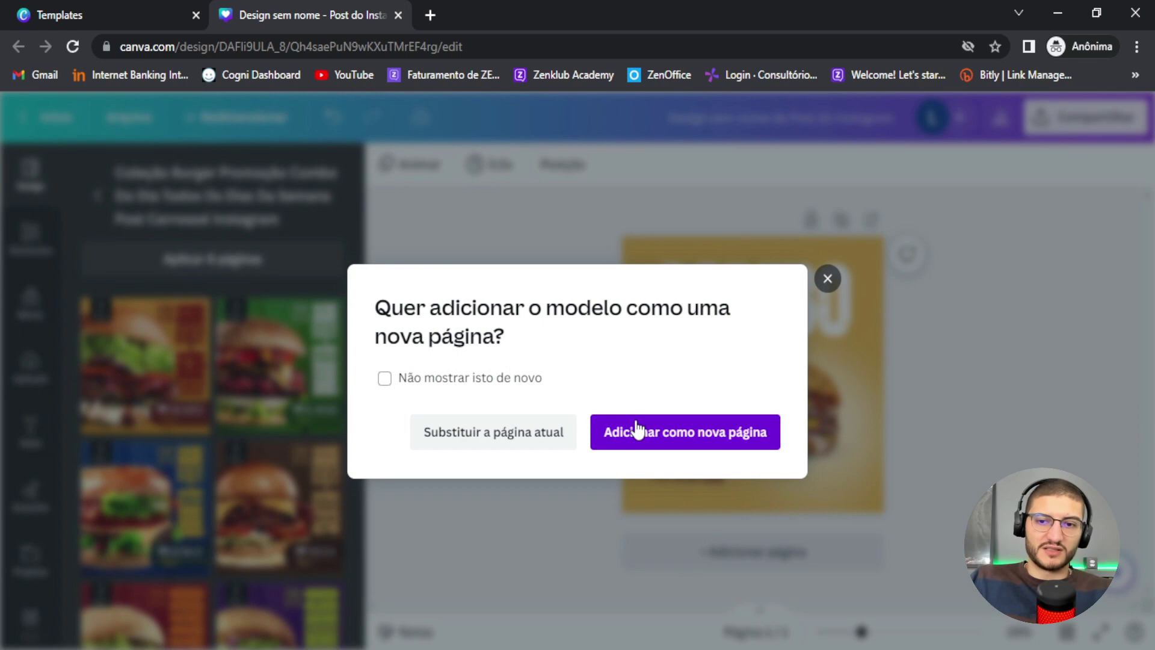
left_click(481, 427)
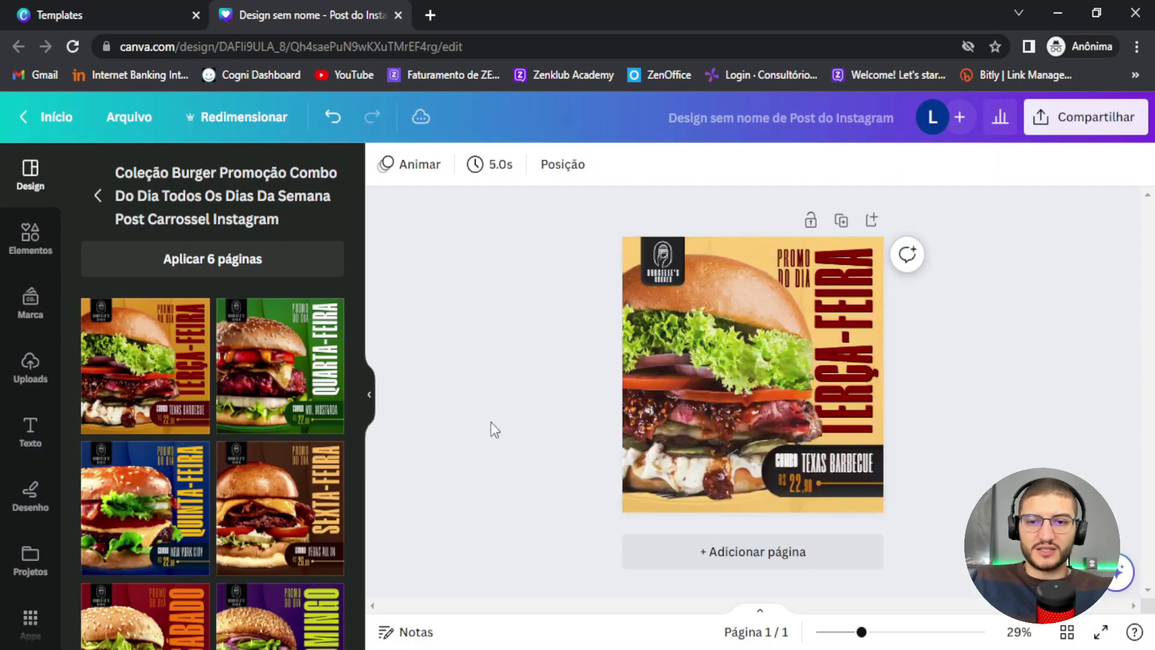
Change the vertical weekday text on the burger post to "SEXTA-FEIRA".
left_click(870, 381)
double_click(870, 382)
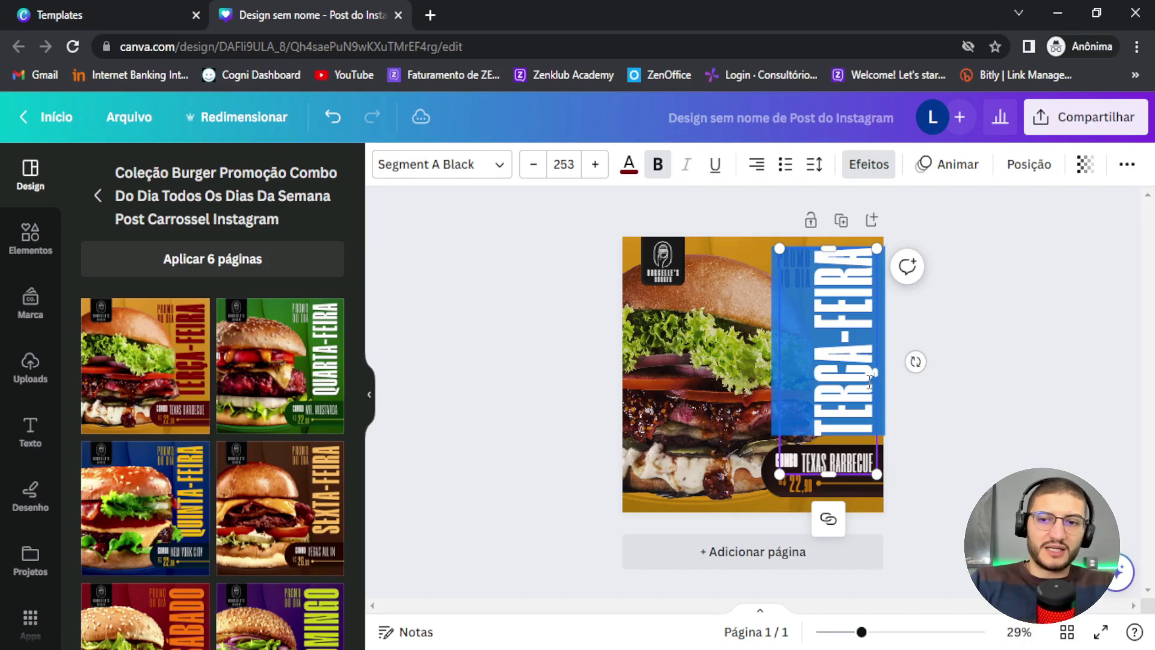
type("SEXTA-FEIRA")
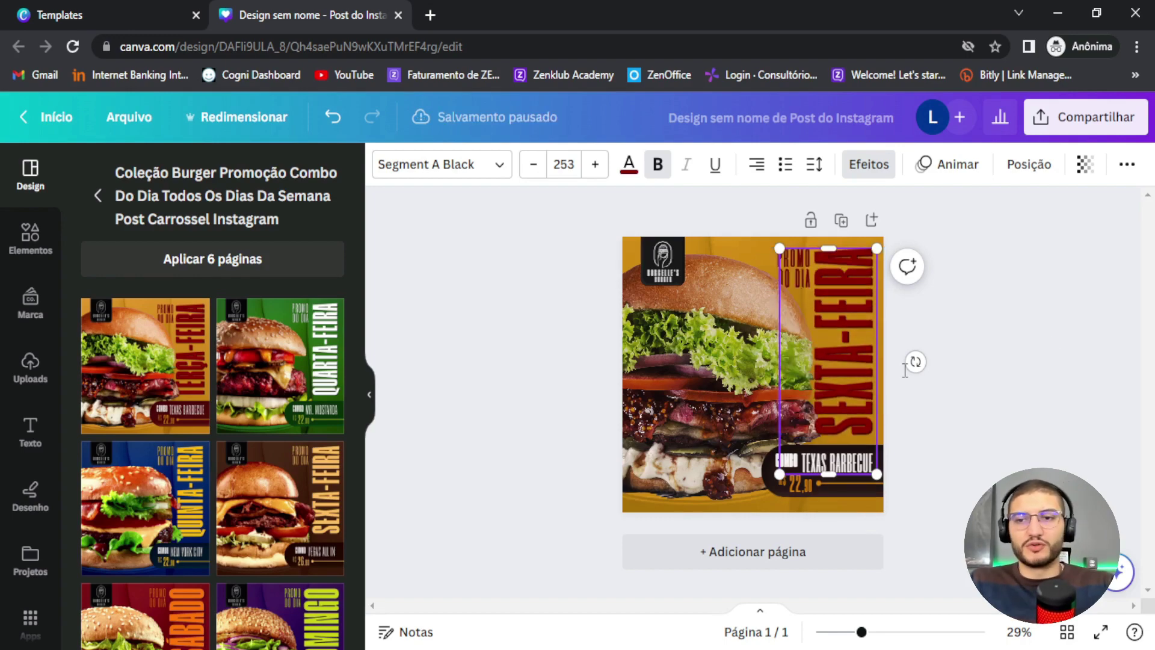
left_click(1049, 342)
scroll(967, 350, "up", 3)
scroll(810, 323, "up", 1)
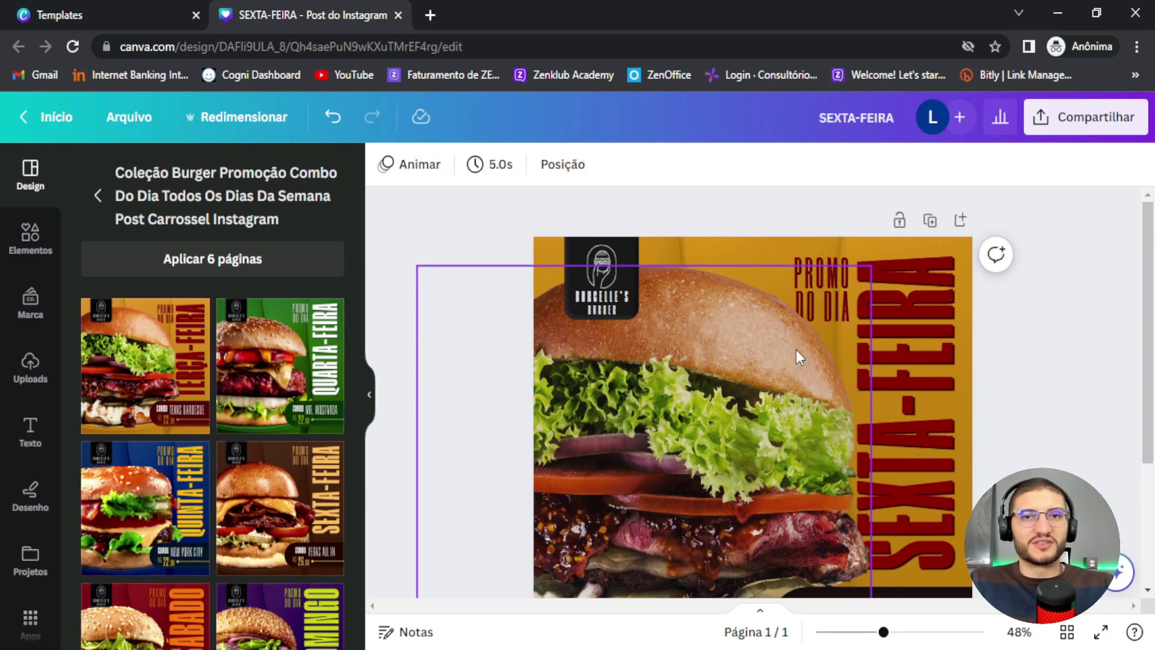